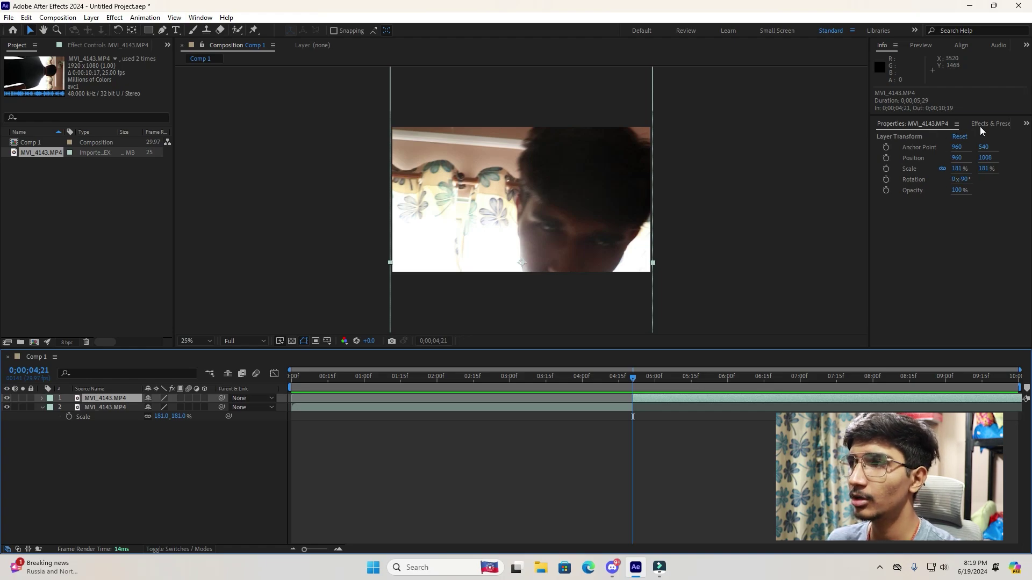
- Display the Tracker panel in the workspace
scroll(979, 126, down, 3)
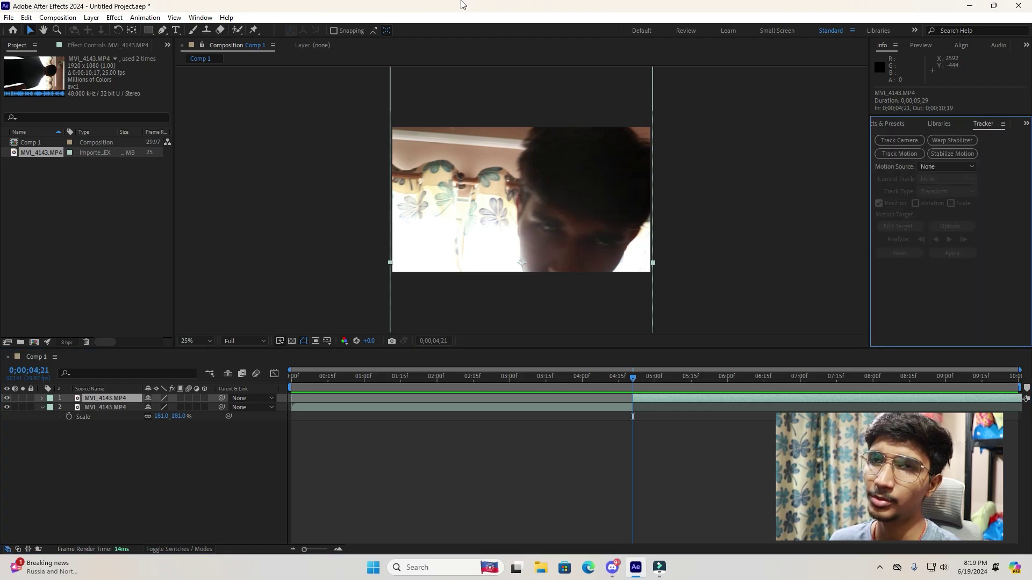
click(208, 18)
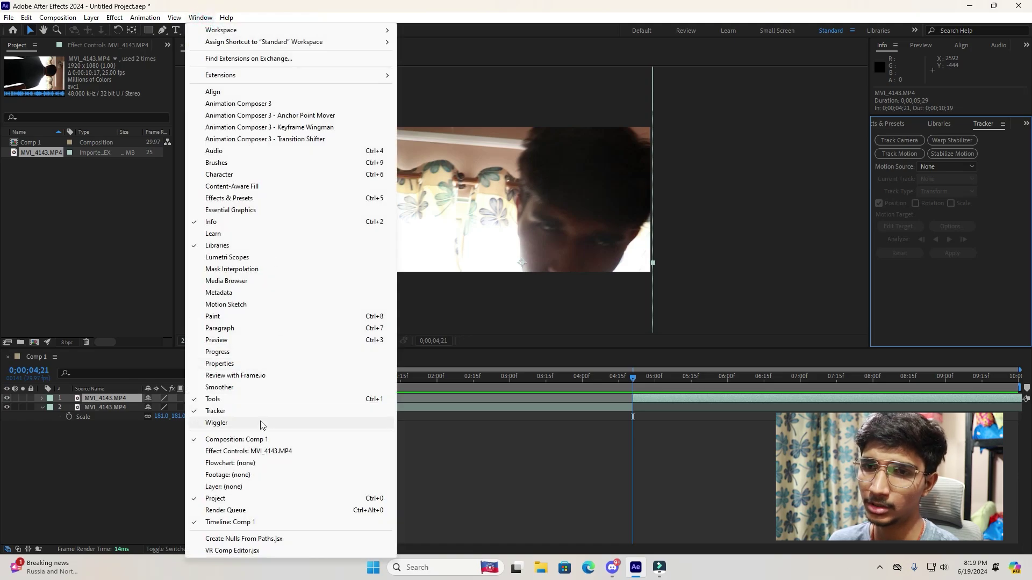
click(250, 412)
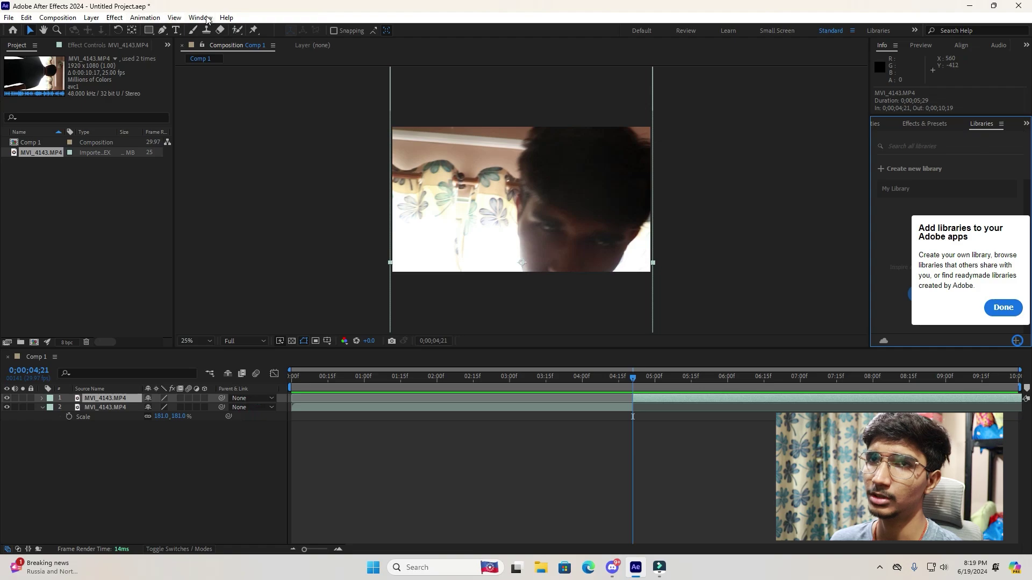
click(225, 17)
mouse_move(175, 18)
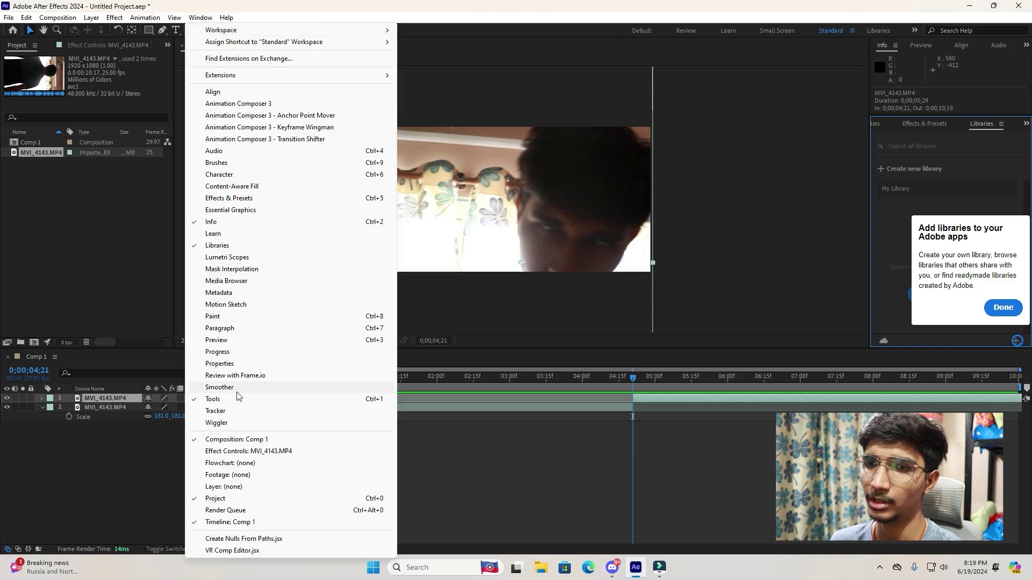
click(240, 412)
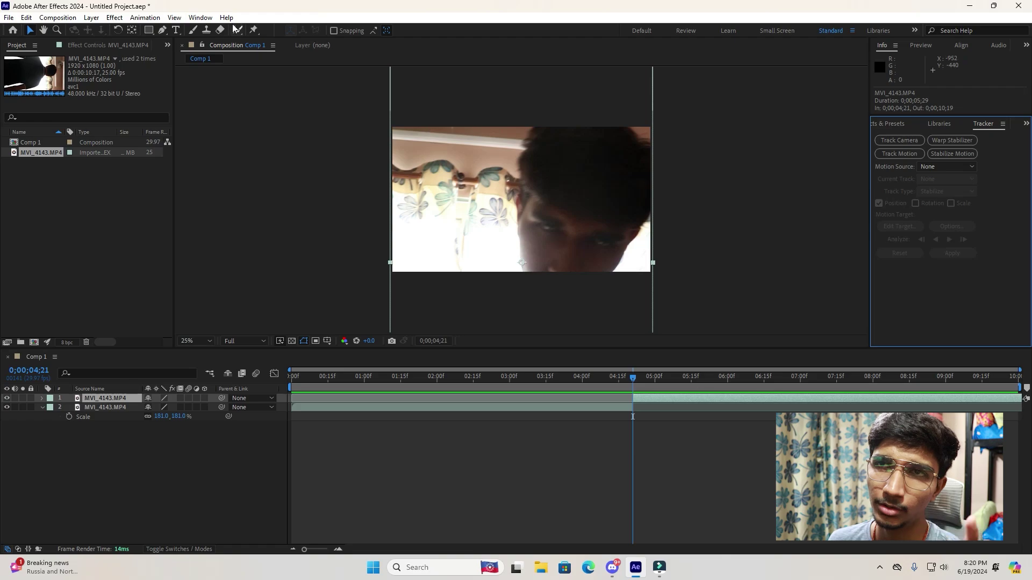
click(208, 19)
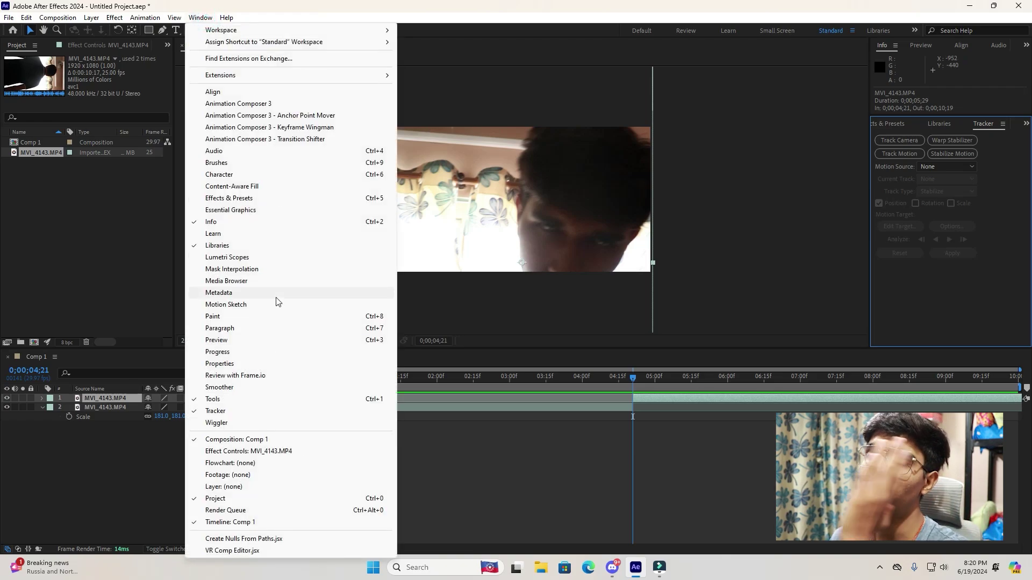
click(705, 459)
click(705, 459)
- Rename the second clip's layer, starting at 0;00;04;21, as SABER
click(671, 403)
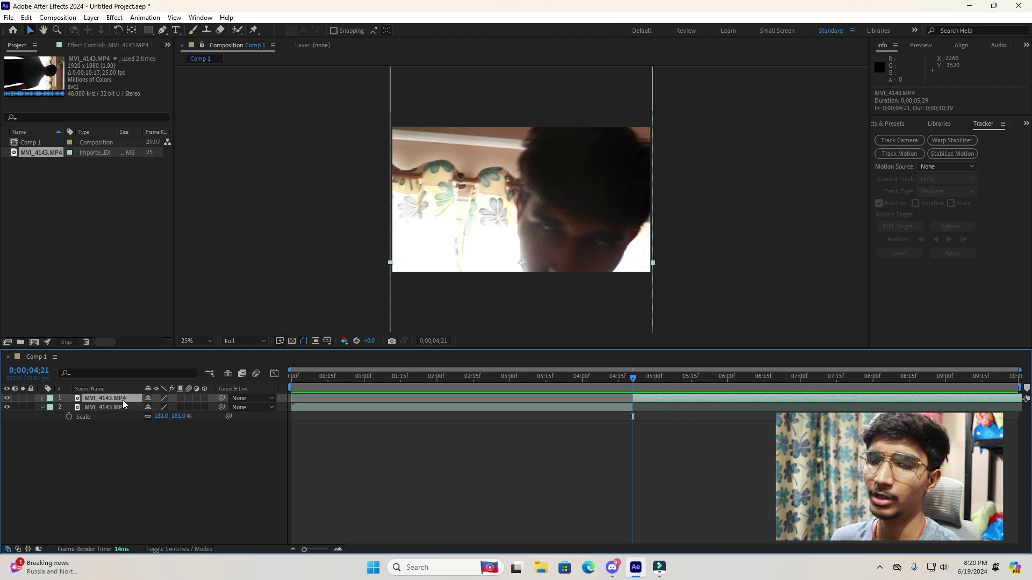
key(Return)
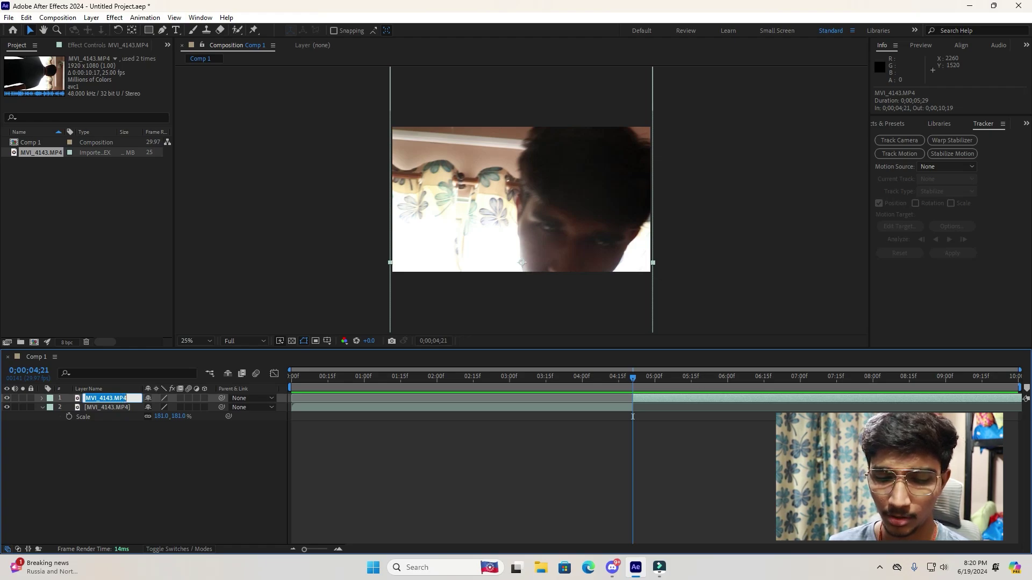
text(SABER)
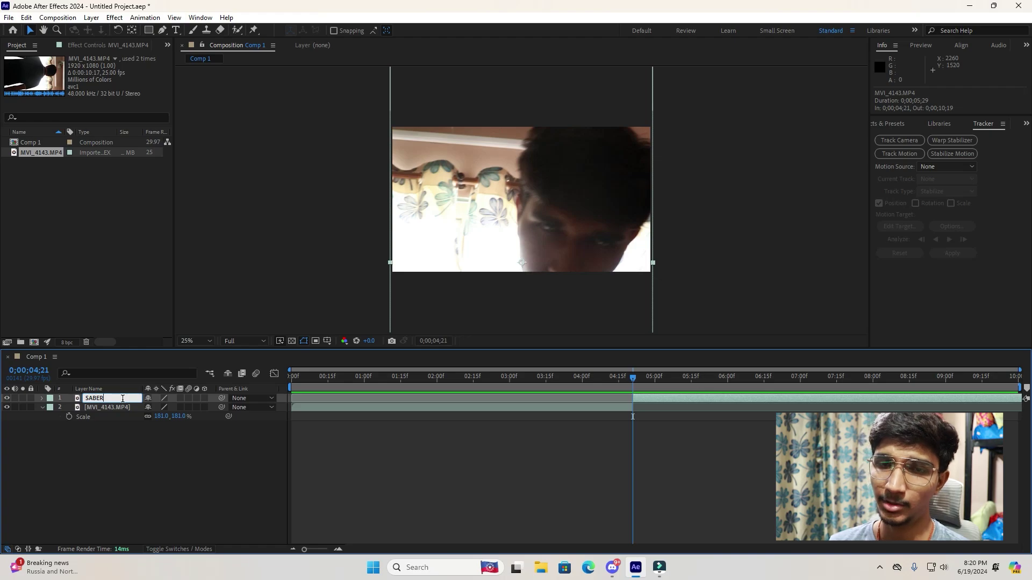
key(BackSpace)
text(R)
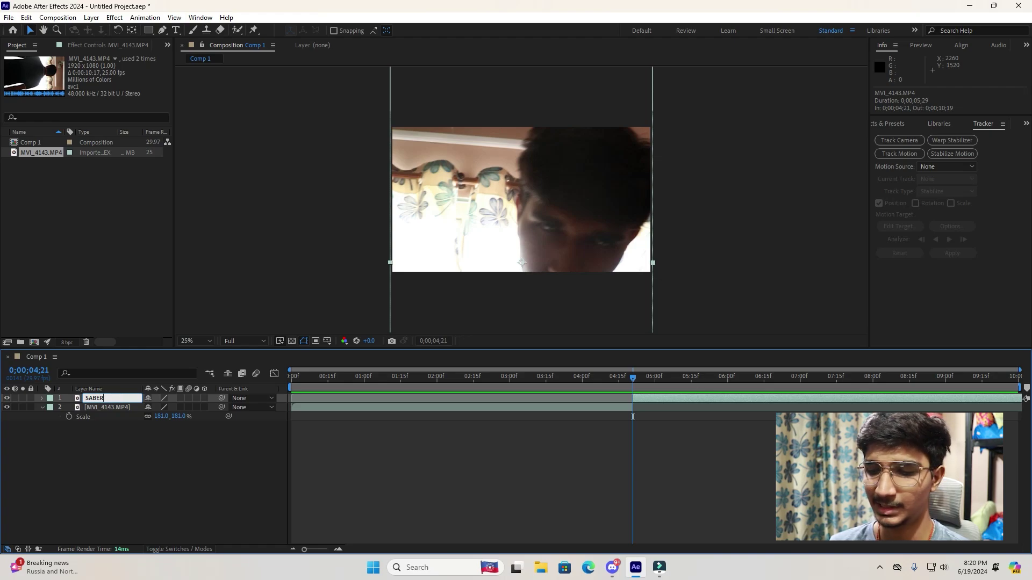
key(Return)
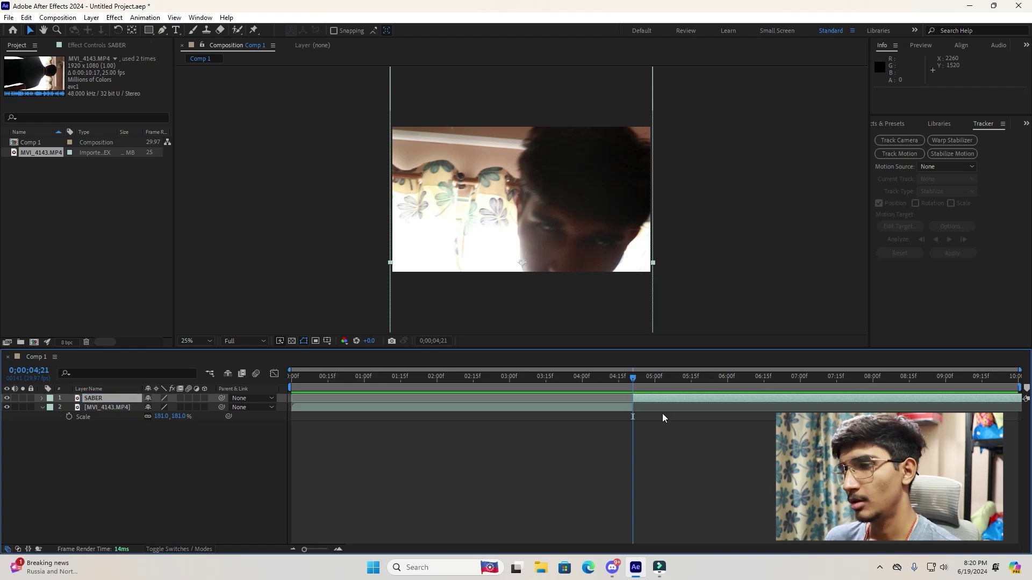
- Start Track Motion on the SABER layer and show its layer view
click(663, 399)
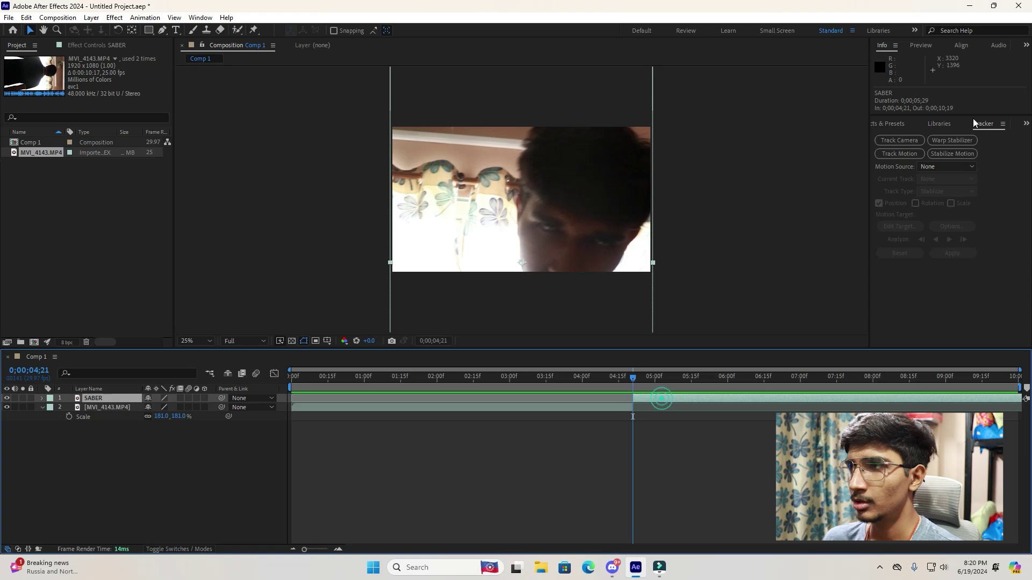
click(899, 154)
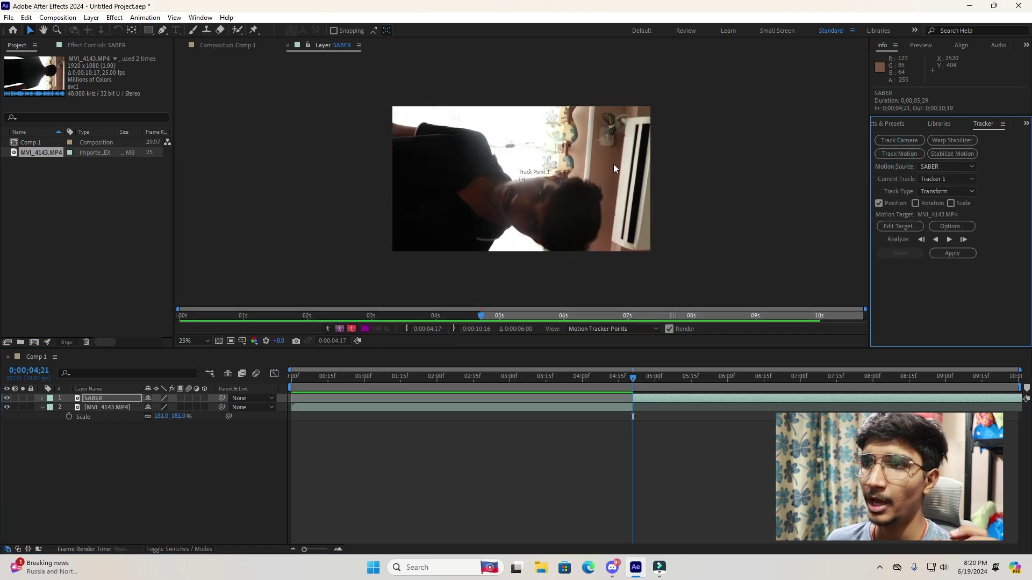
click(237, 45)
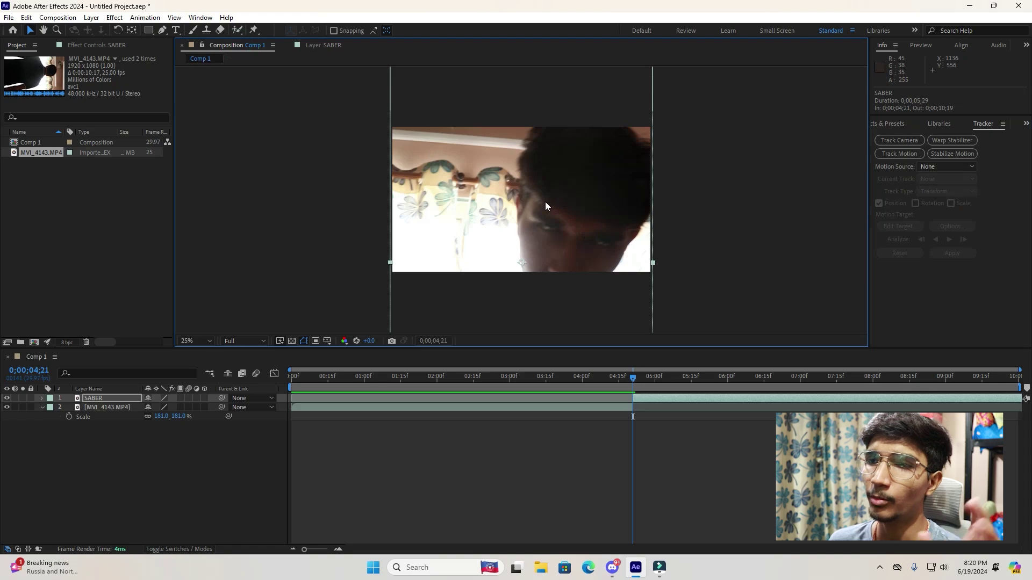
click(329, 45)
- Place Track Point 1 over the subject's upper eye in the SABER footage at the layer's first frame
scroll(522, 195, up, 4)
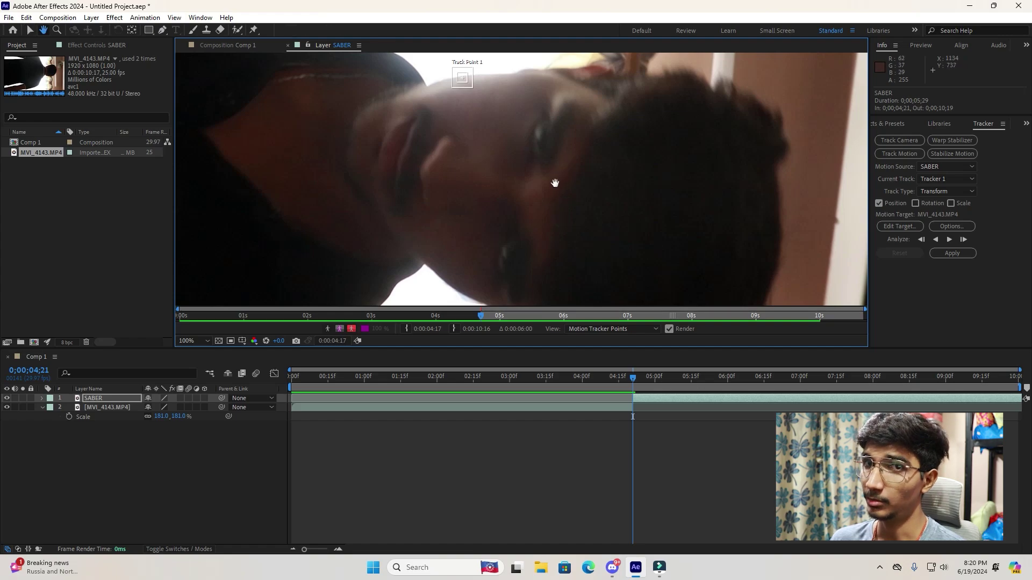
drag(556, 180, 539, 174)
key(v)
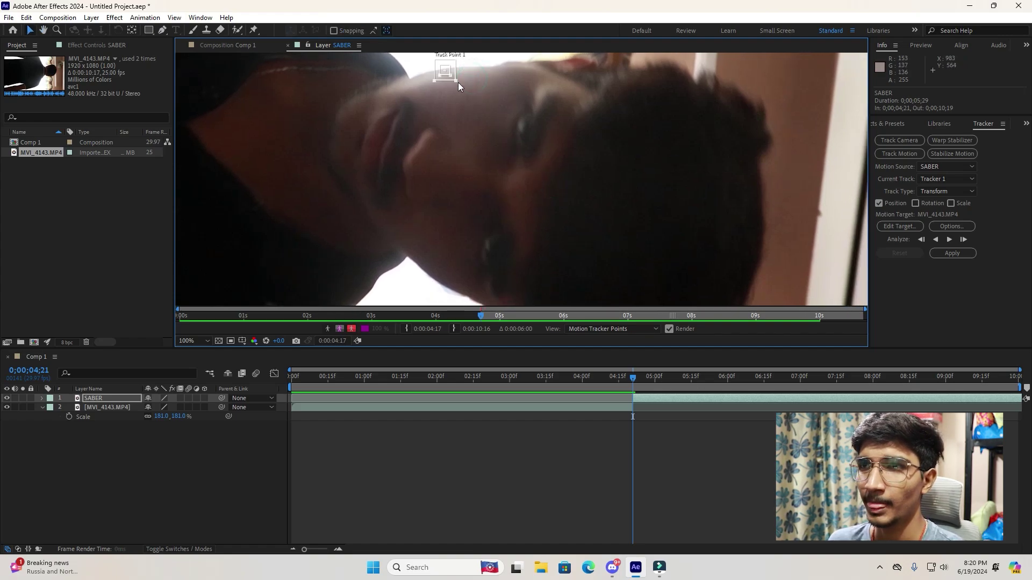
drag(457, 82, 539, 146)
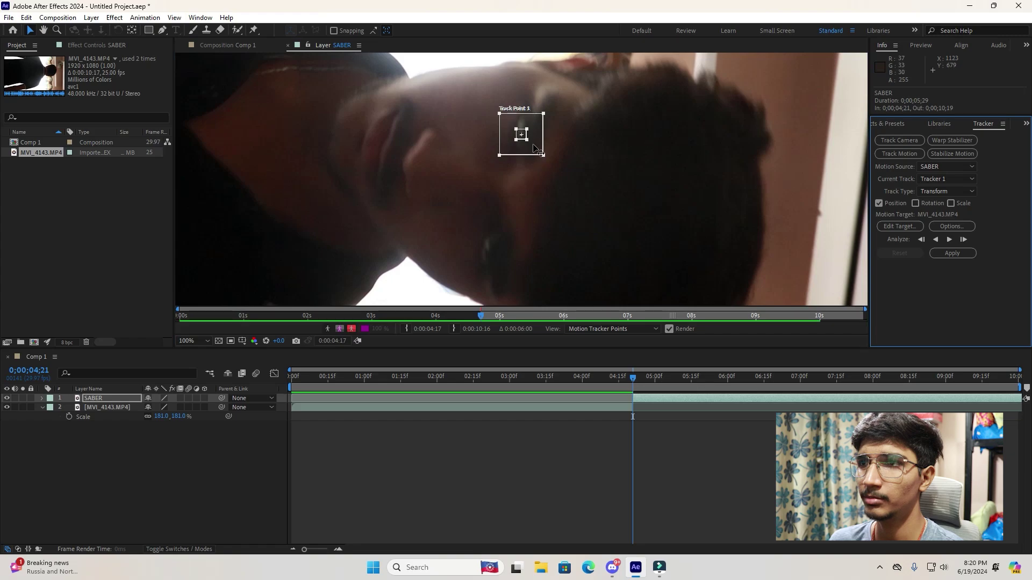
click(534, 145)
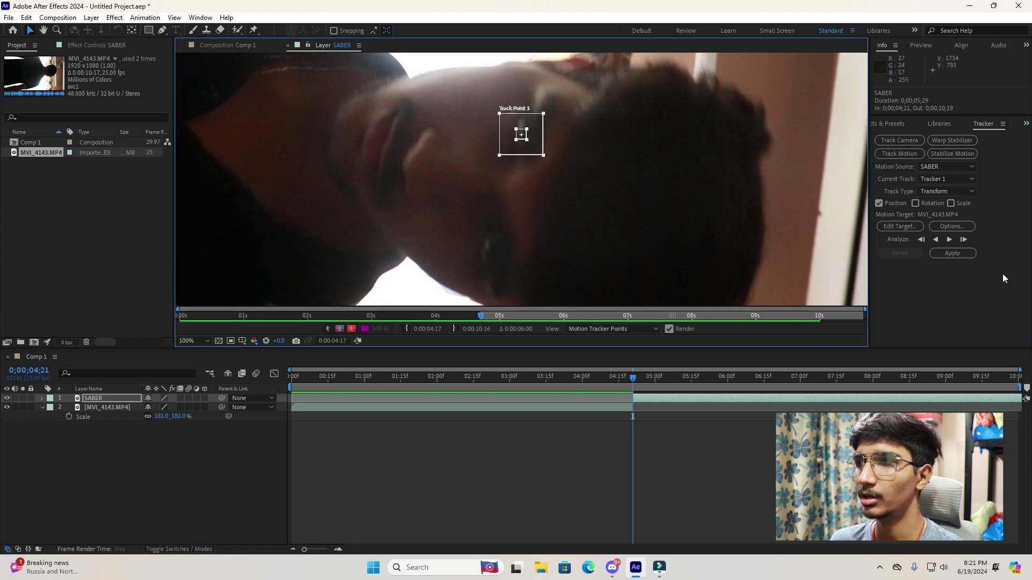
- Analyze two frames forward, recentre the track point on the eye, and continue the forward analysis to 0;00;05;08
click(964, 239)
click(964, 239)
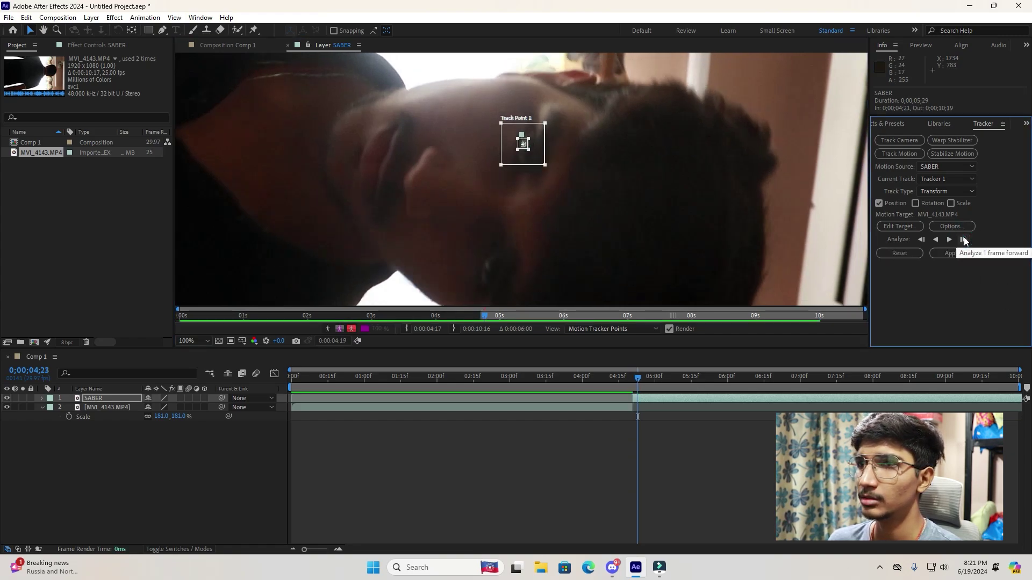
drag(534, 163, 538, 168)
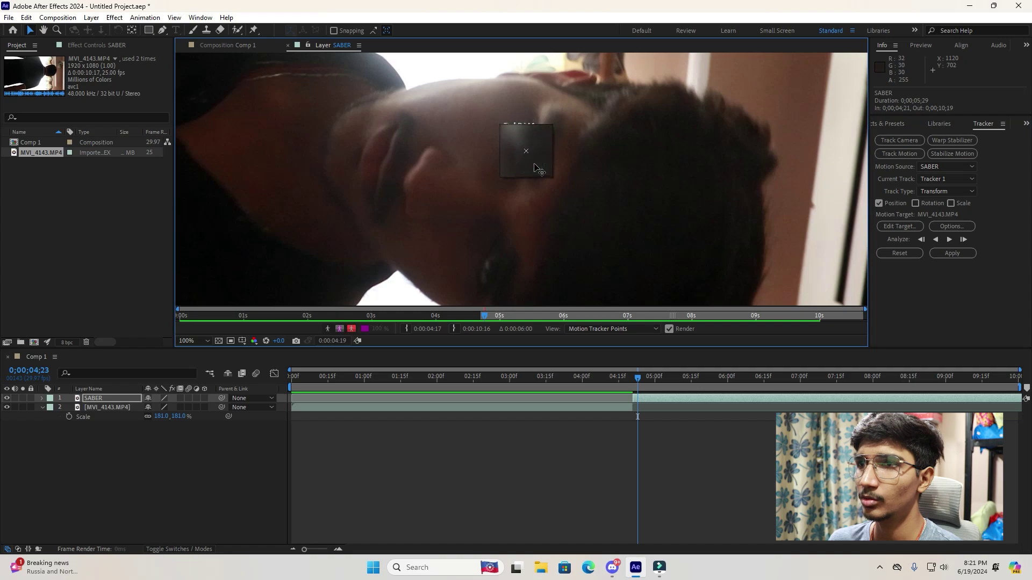
click(949, 239)
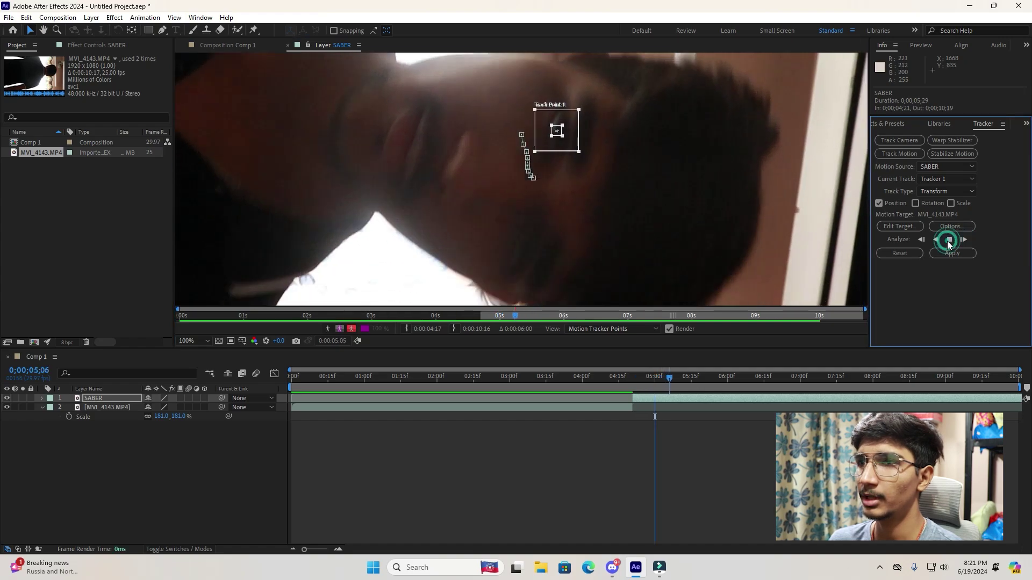
click(950, 240)
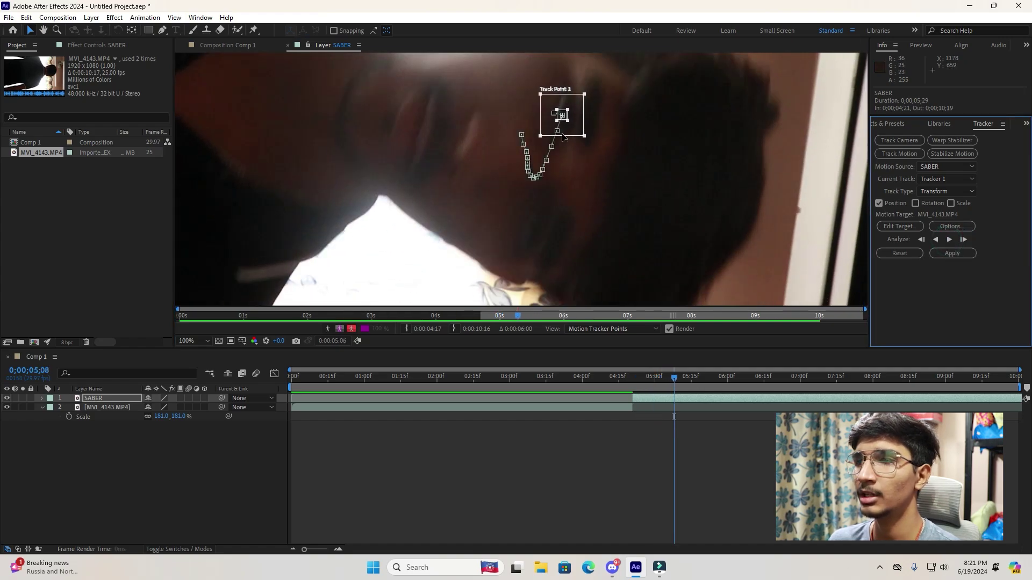
- Try to analyze the track continuously forward from 0;00;05;08, and undo that analysis
drag(645, 122, 605, 195)
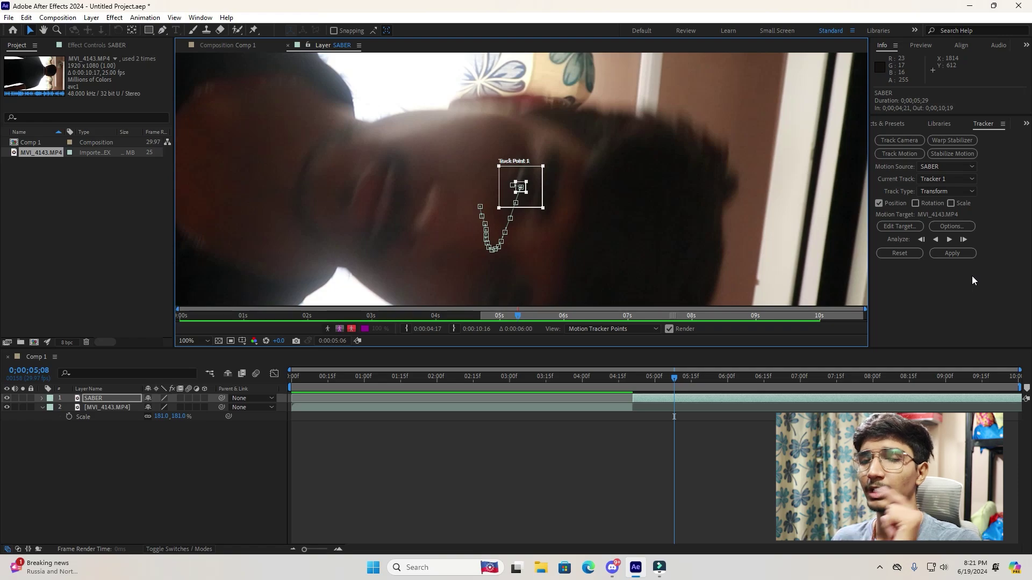
click(950, 239)
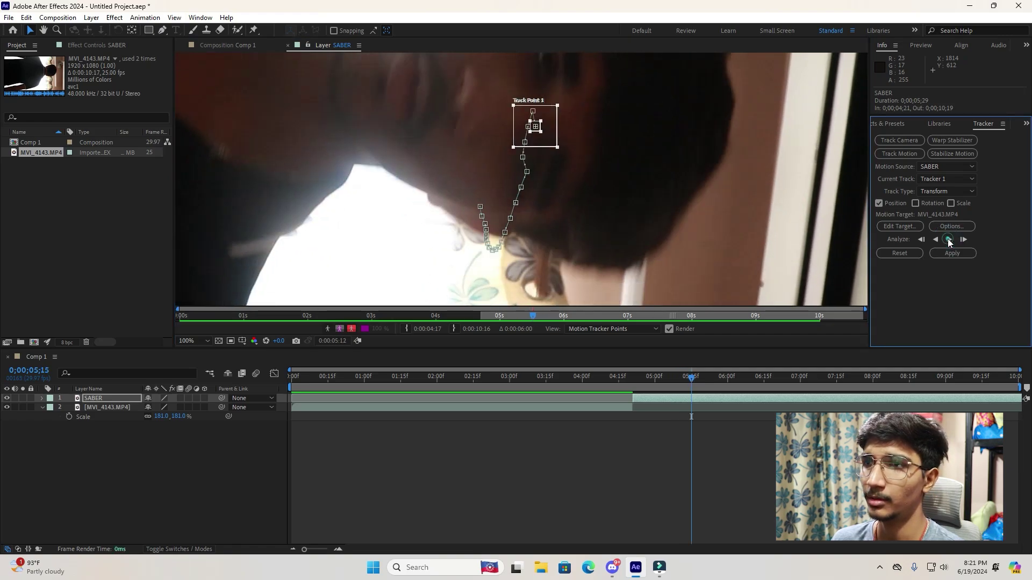
drag(564, 128, 563, 176)
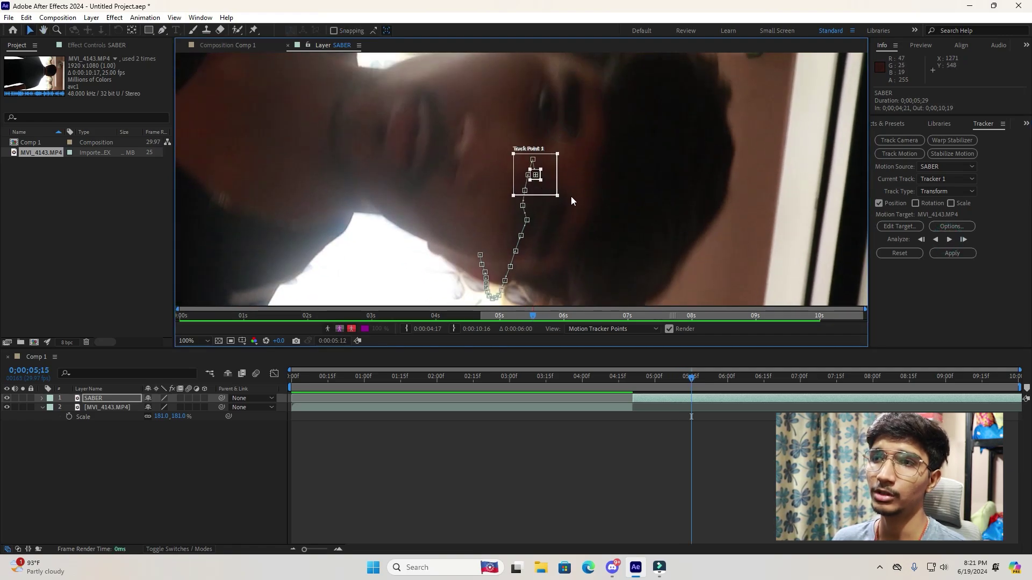
key(ctrl+z)
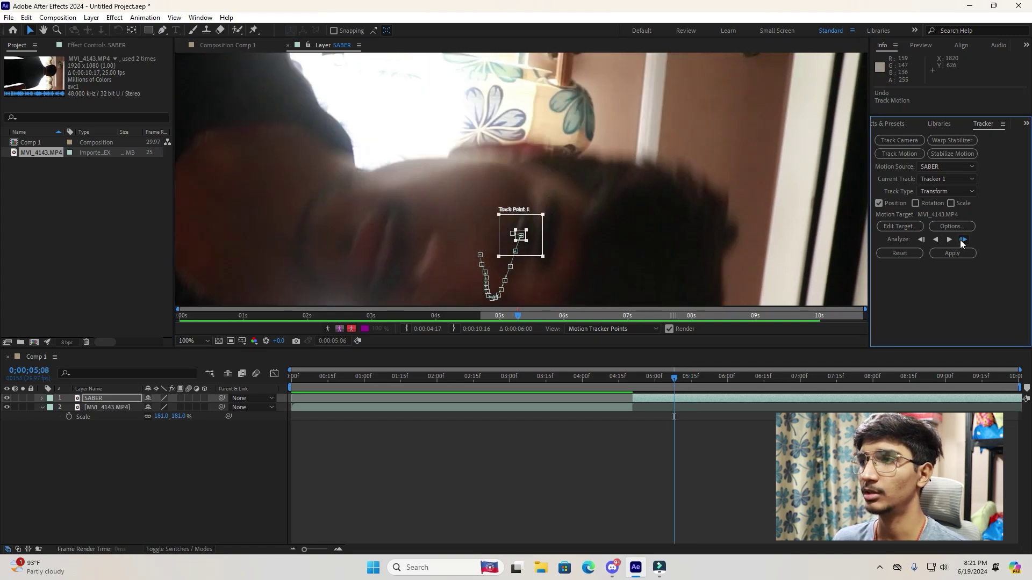
- Analyze the track one frame forward to 0;00;05;09 and recentre the track point on the eye
click(963, 239)
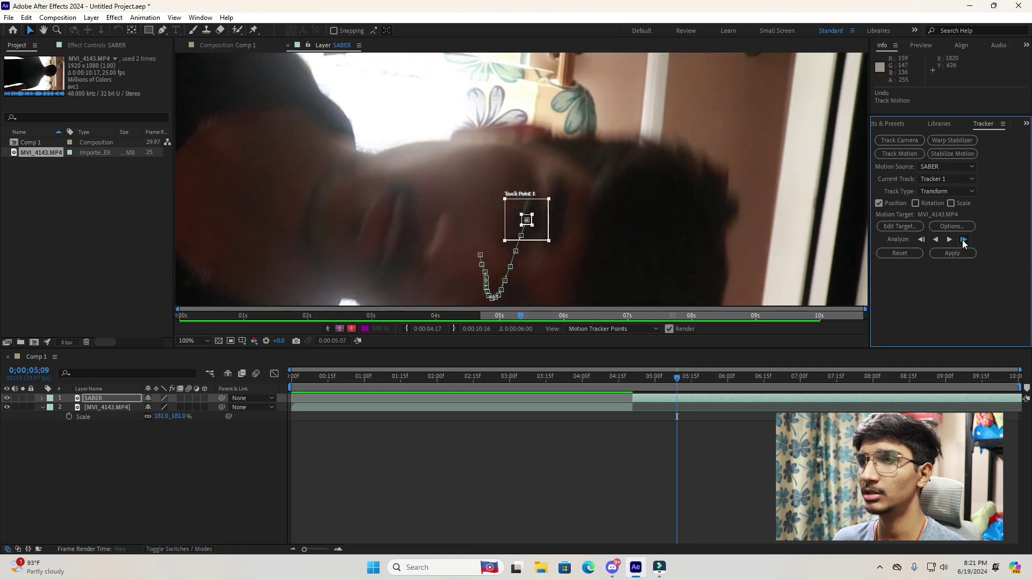
click(963, 240)
click(963, 239)
key(Page_Up)
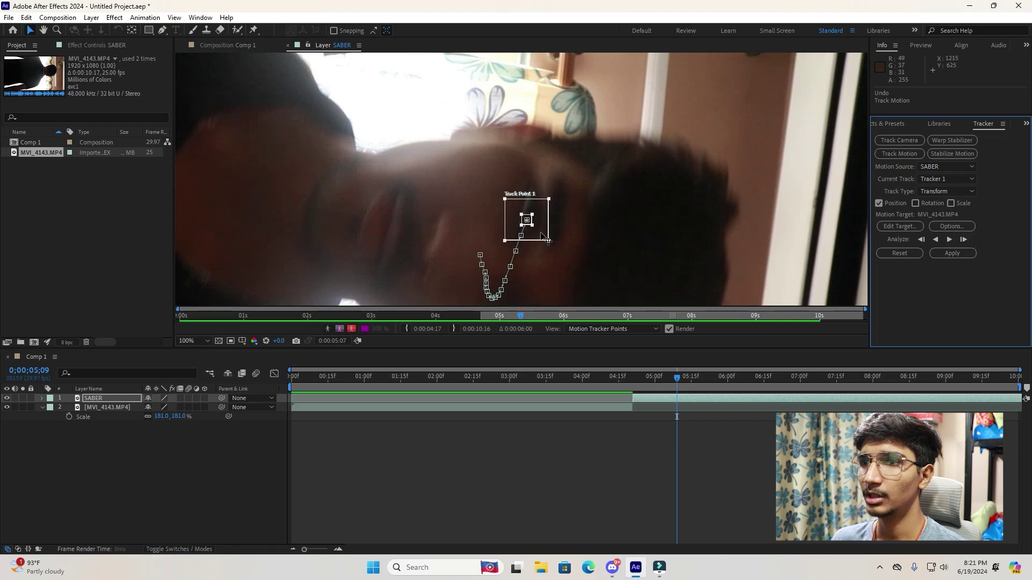
key(Page_Up)
drag(540, 228, 546, 224)
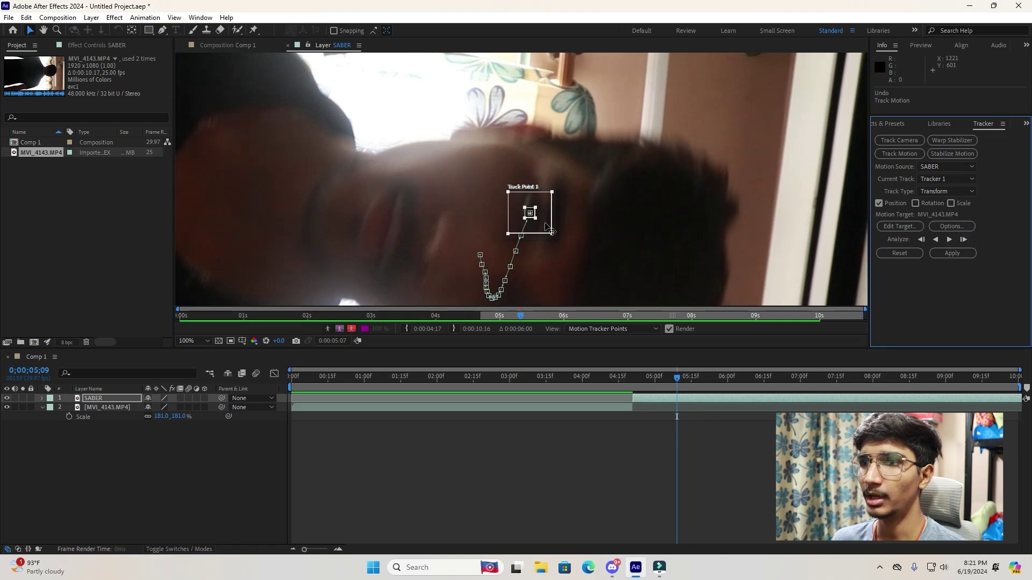
- Analyze frame by frame up to 0;00;05;12, undoing the excess, and move the track point back onto the eye
click(962, 239)
click(962, 240)
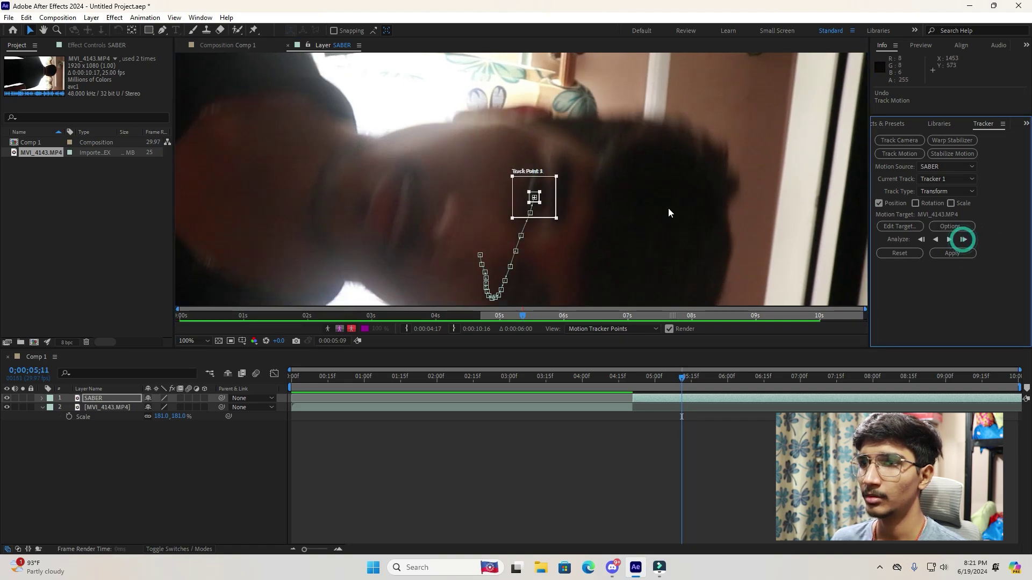
click(963, 239)
click(963, 240)
key(ctrl+z)
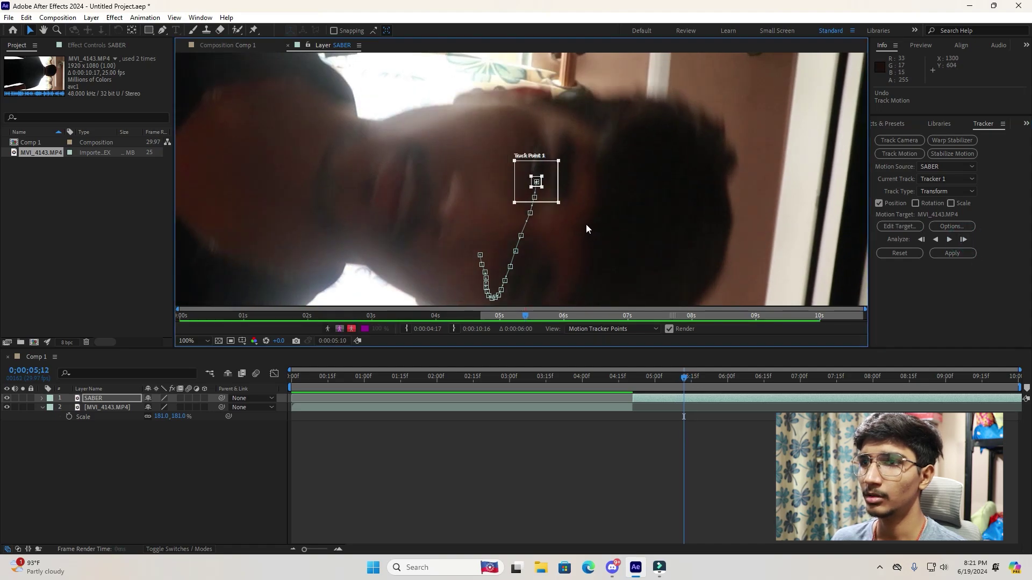
drag(548, 191, 550, 182)
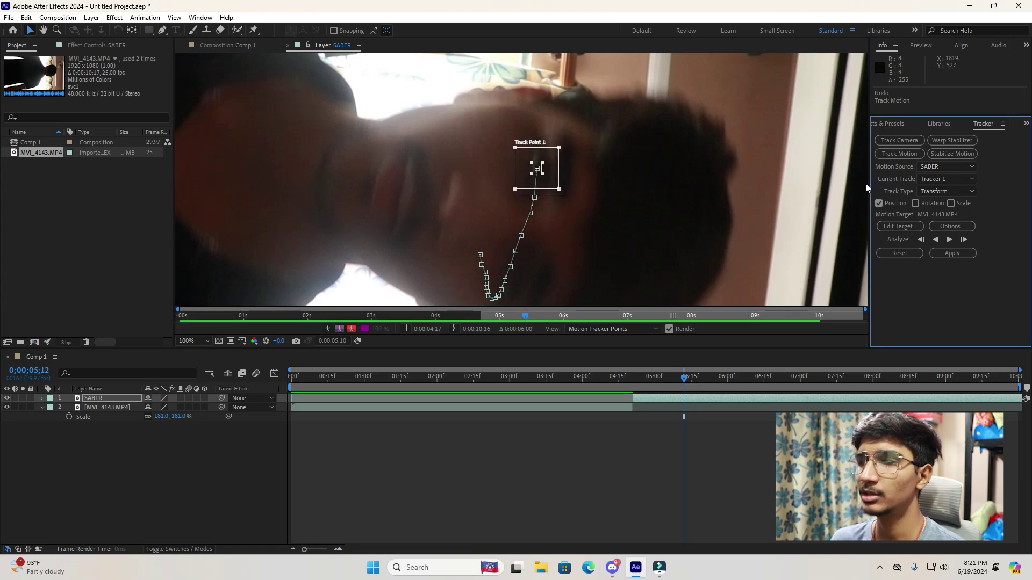
- Analyze two single frames forward to 0;00;05;14 and adjust the track point's position over the eye
click(964, 239)
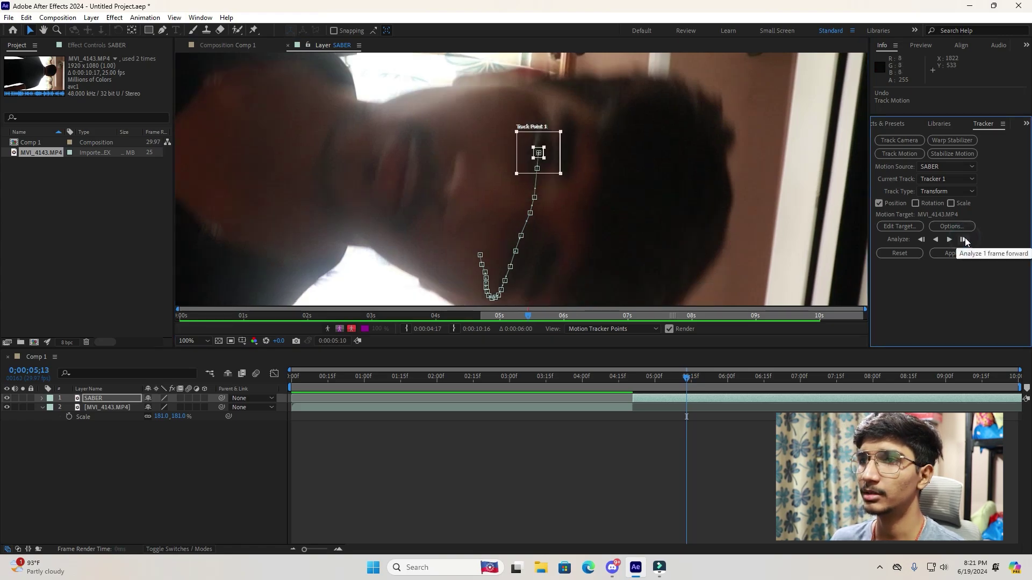
click(964, 239)
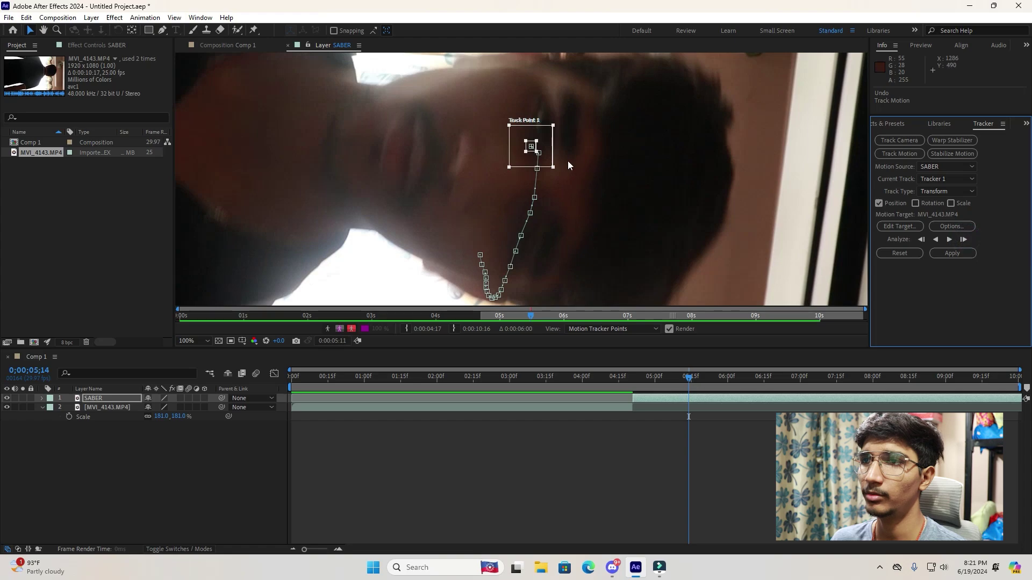
drag(554, 129, 554, 125)
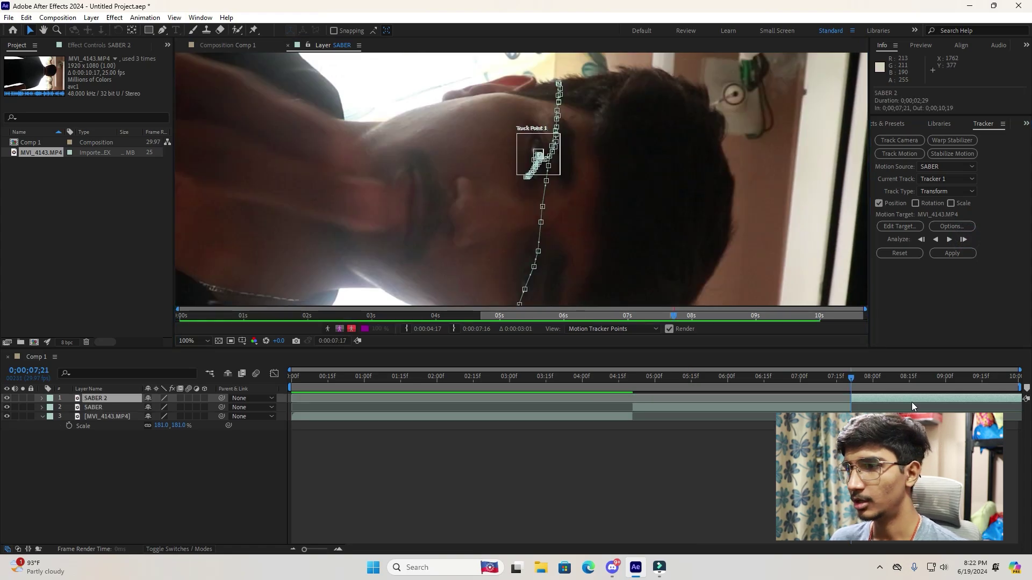
- Remove the SABER 2 layer, shorten the work area to end at 0;00;07;20, and return to the Comp 1 view
click(845, 430)
drag(1020, 384, 623, 390)
click(215, 45)
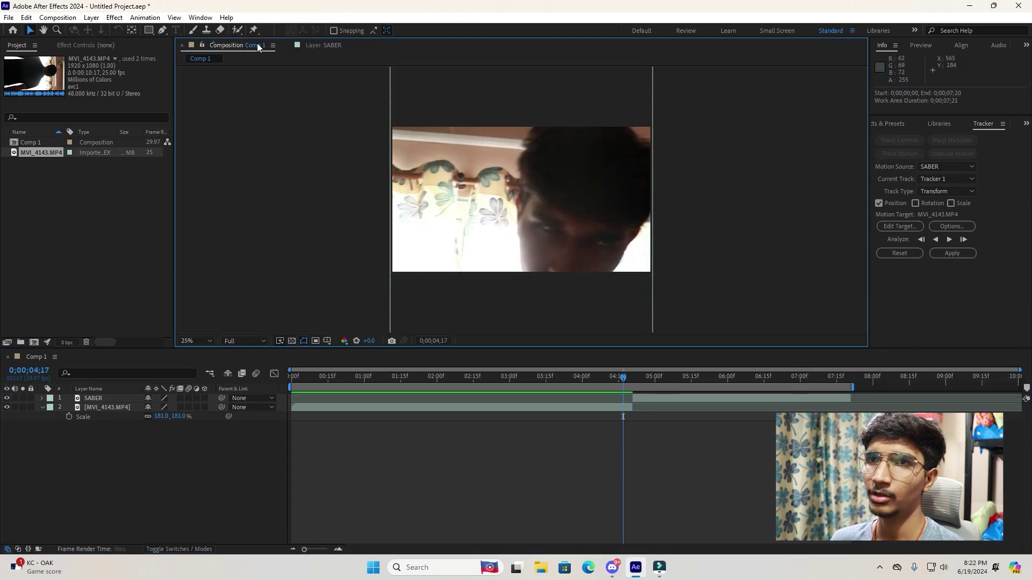
- Inspect the Track Point 1 keyframes inside the SABER layer's Tracker 1, and collapse the layer again
click(675, 414)
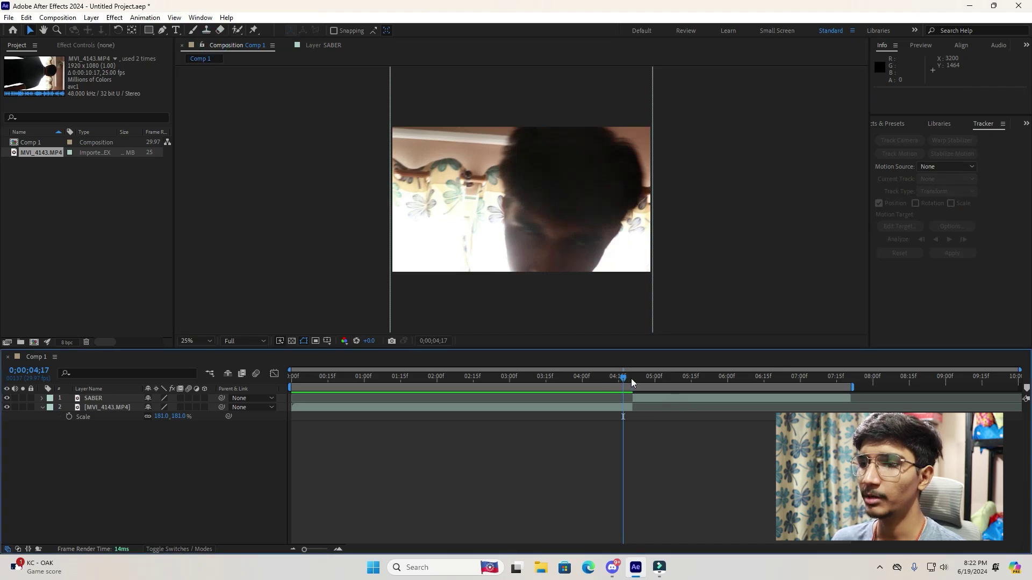
drag(631, 379, 642, 378)
click(663, 399)
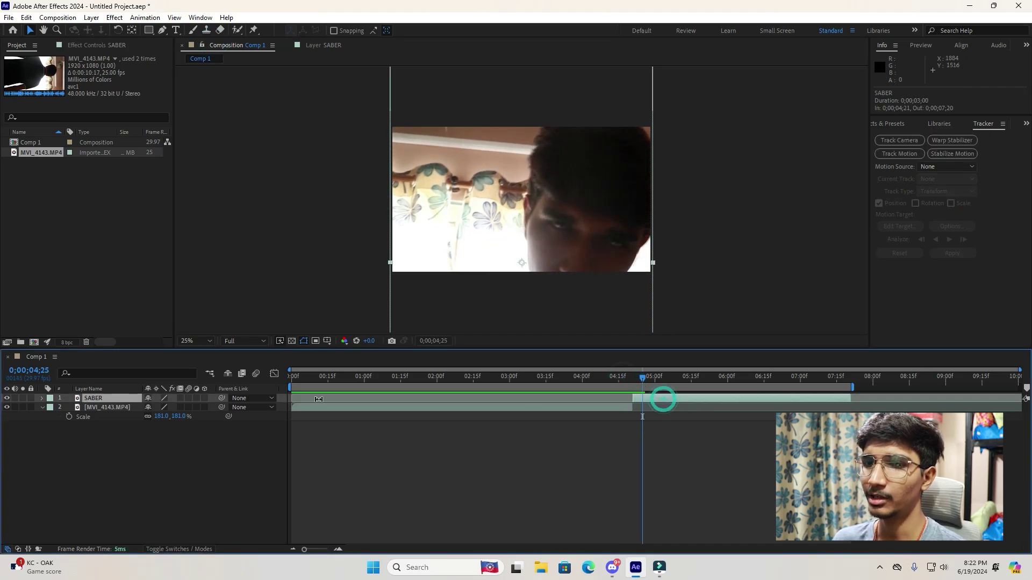
click(42, 399)
click(50, 408)
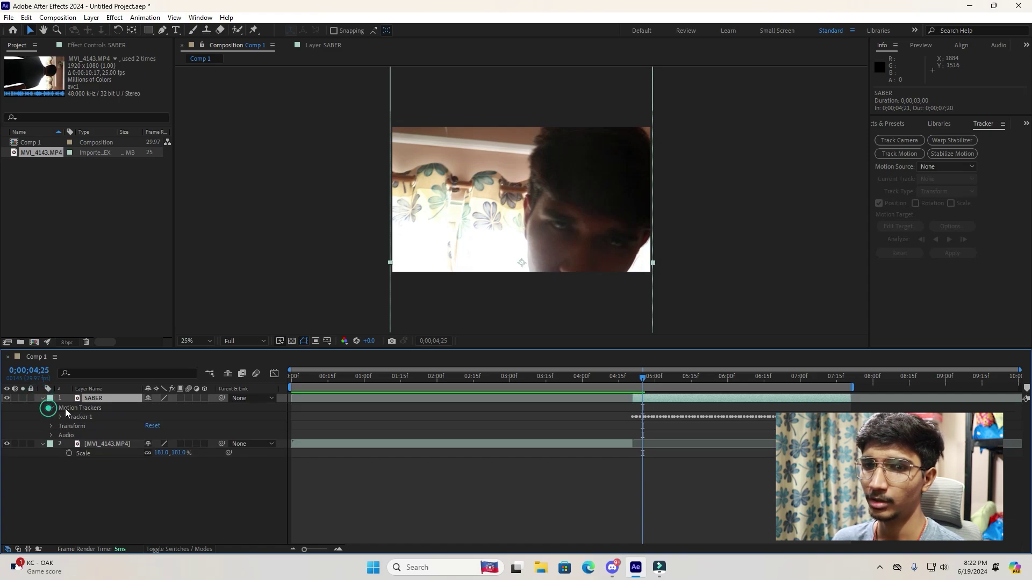
click(61, 417)
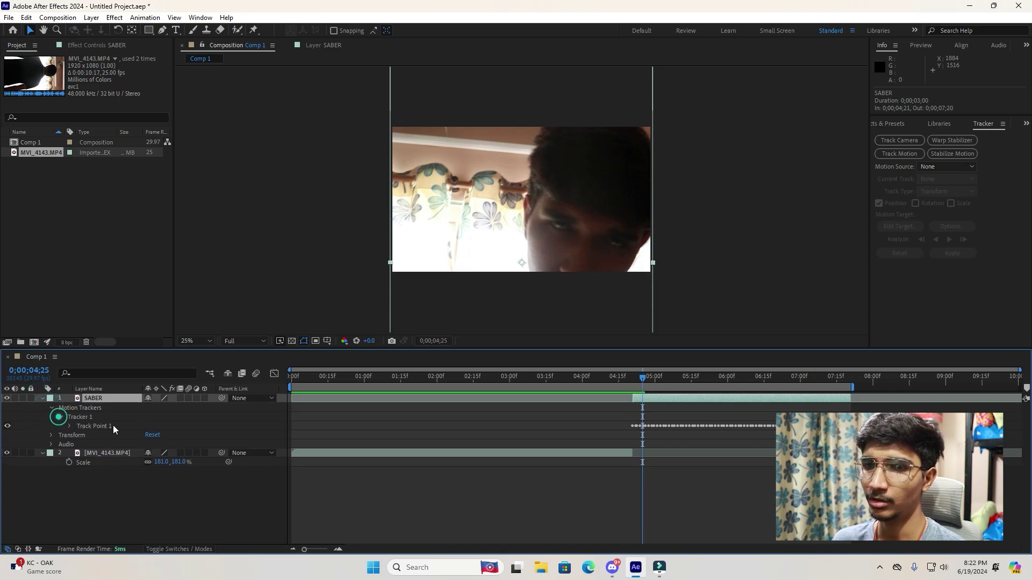
click(70, 427)
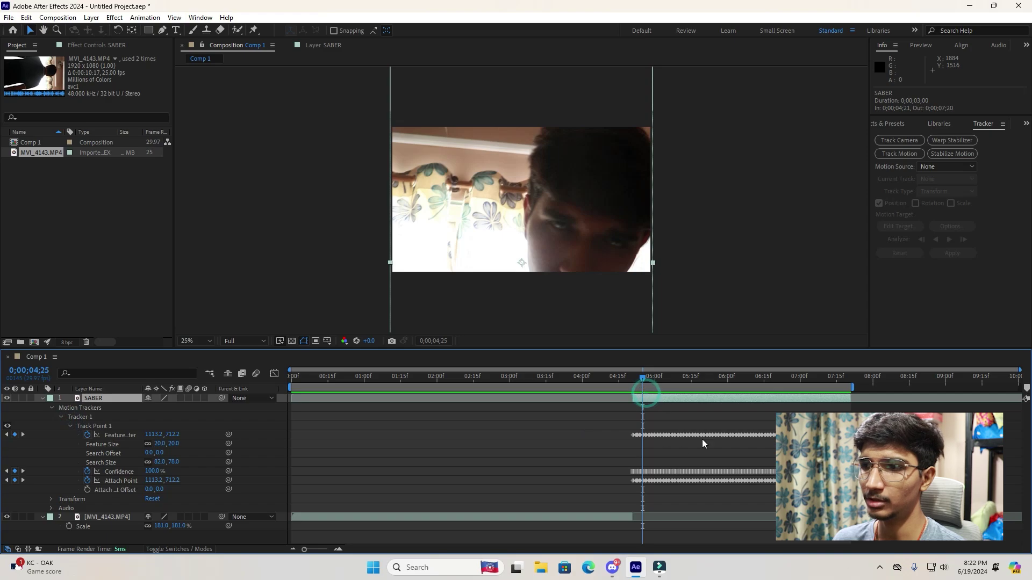
drag(599, 408, 822, 498)
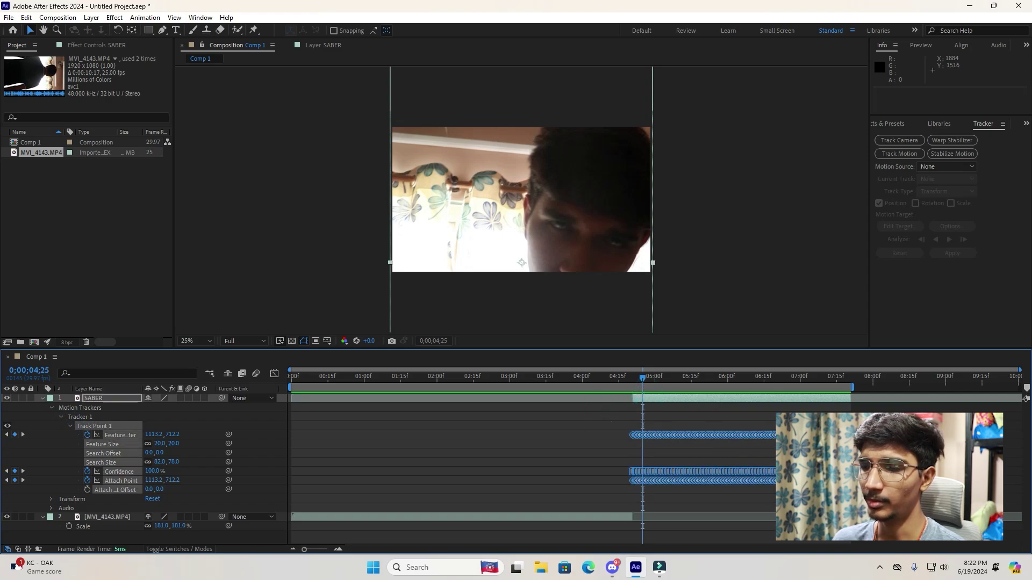
click(822, 497)
click(43, 399)
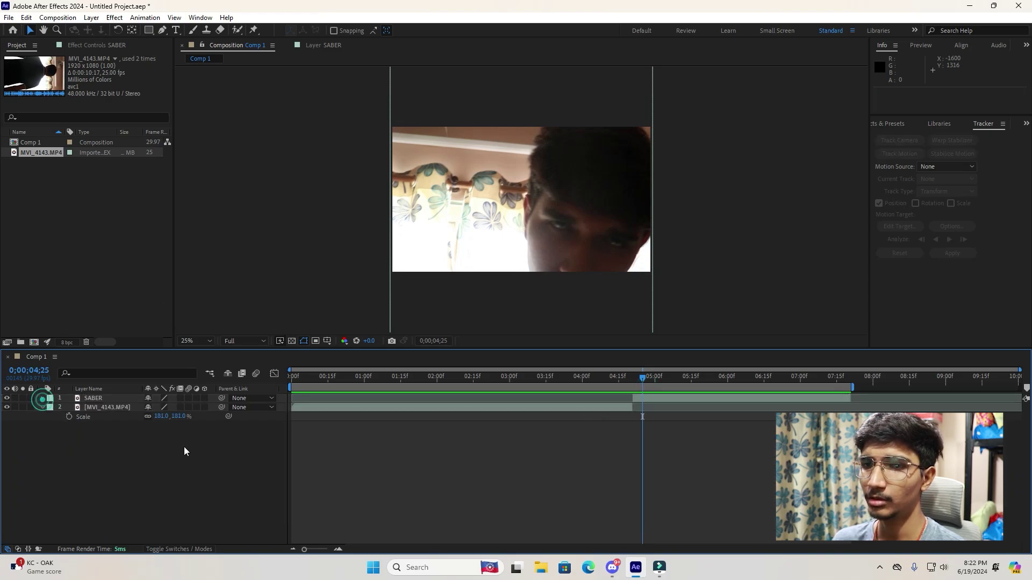
click(184, 450)
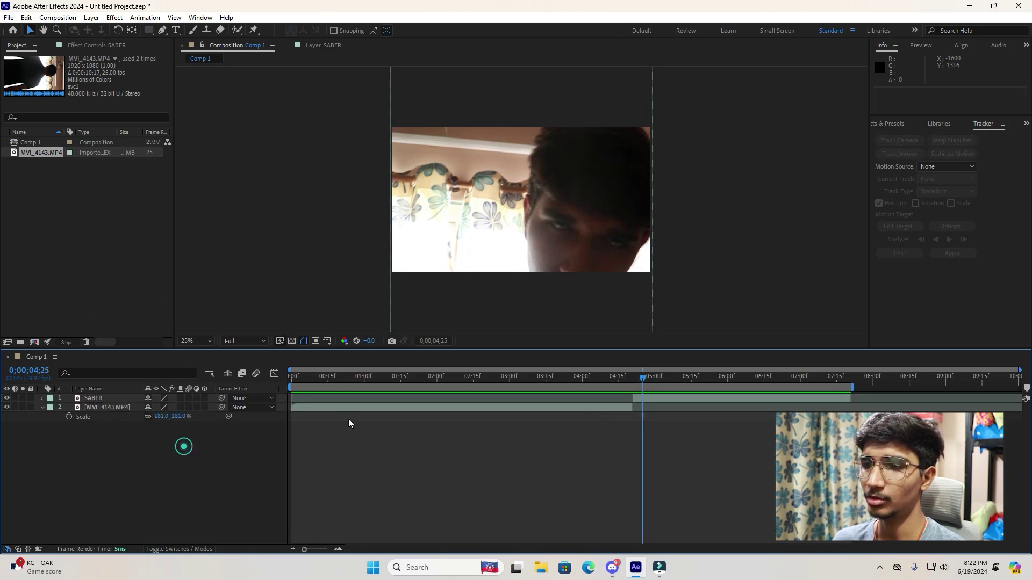
click(160, 252)
click(233, 461)
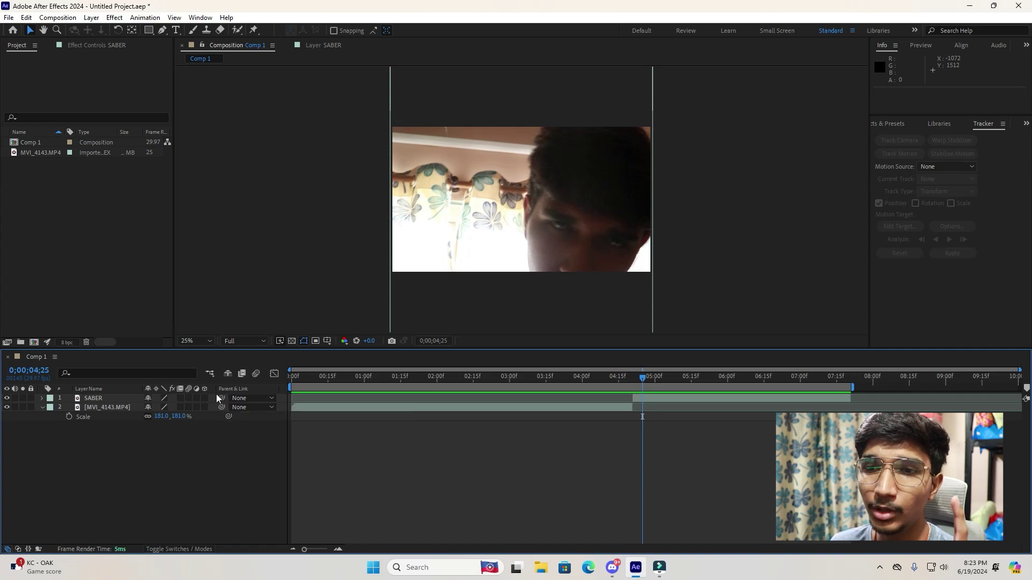
drag(640, 380, 633, 380)
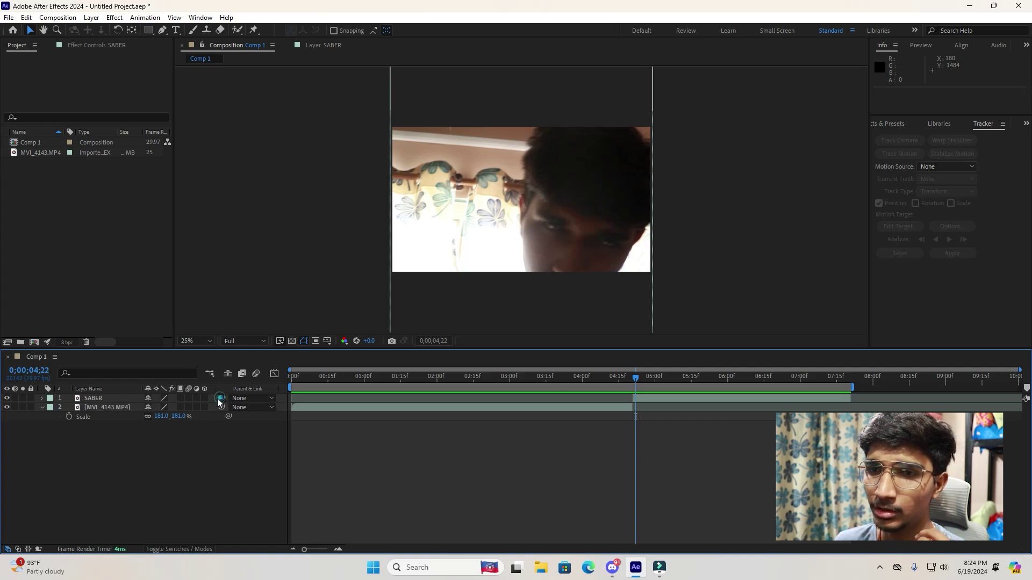
drag(222, 398, 189, 400)
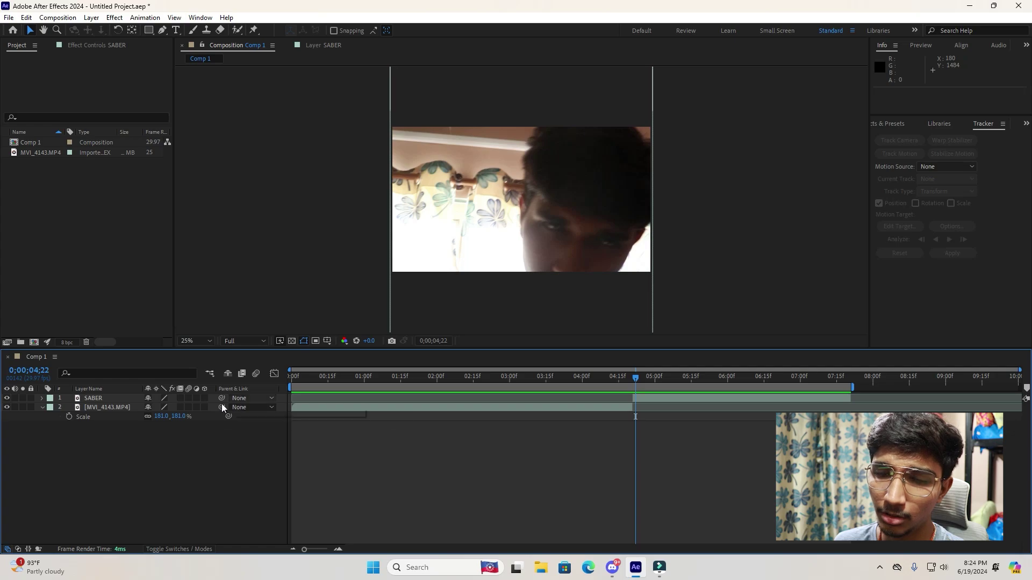
- Hide the timeline's Parent & Link column and show it again
right_click(231, 389)
click(266, 425)
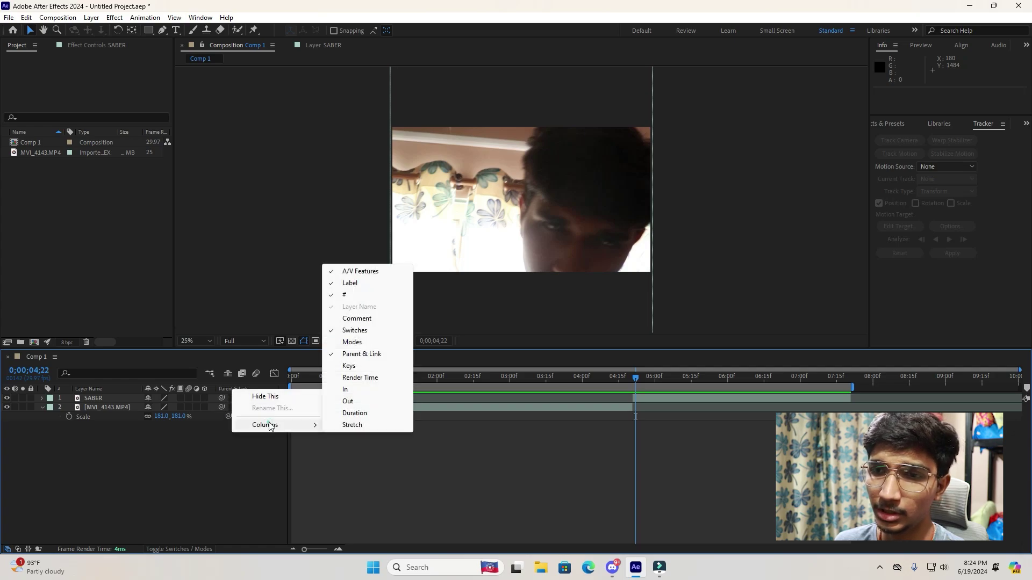
click(361, 354)
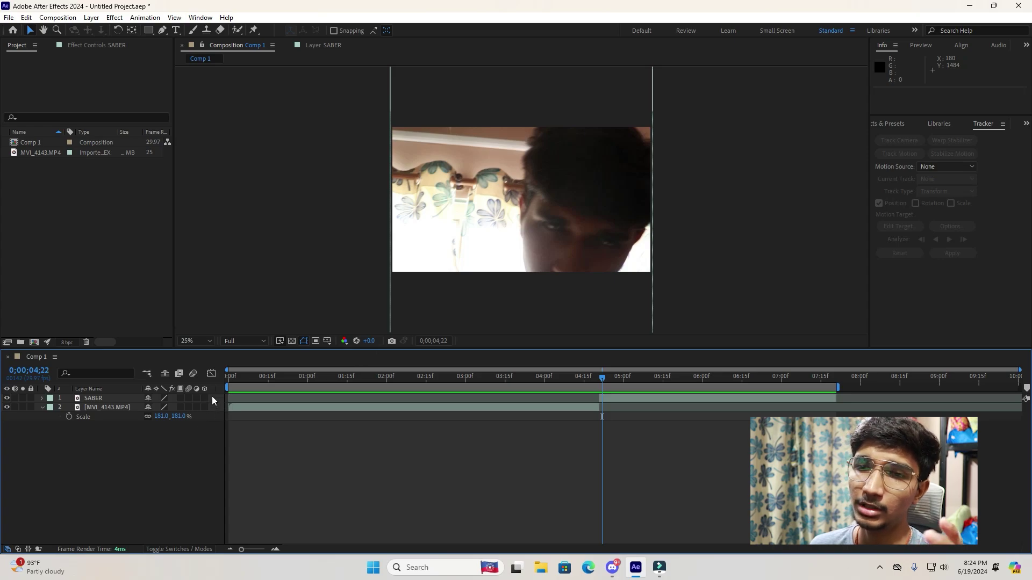
right_click(217, 390)
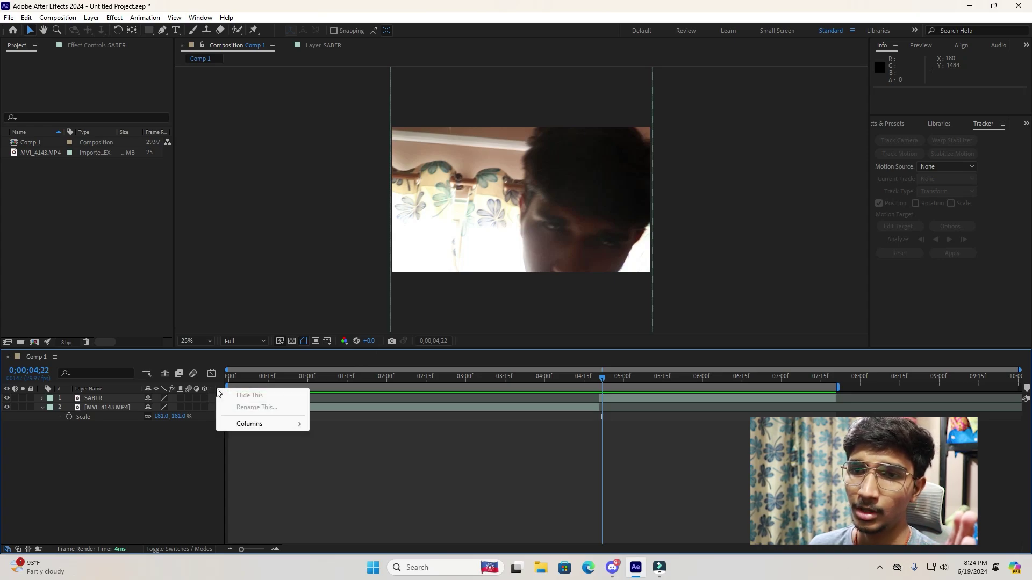
click(210, 472)
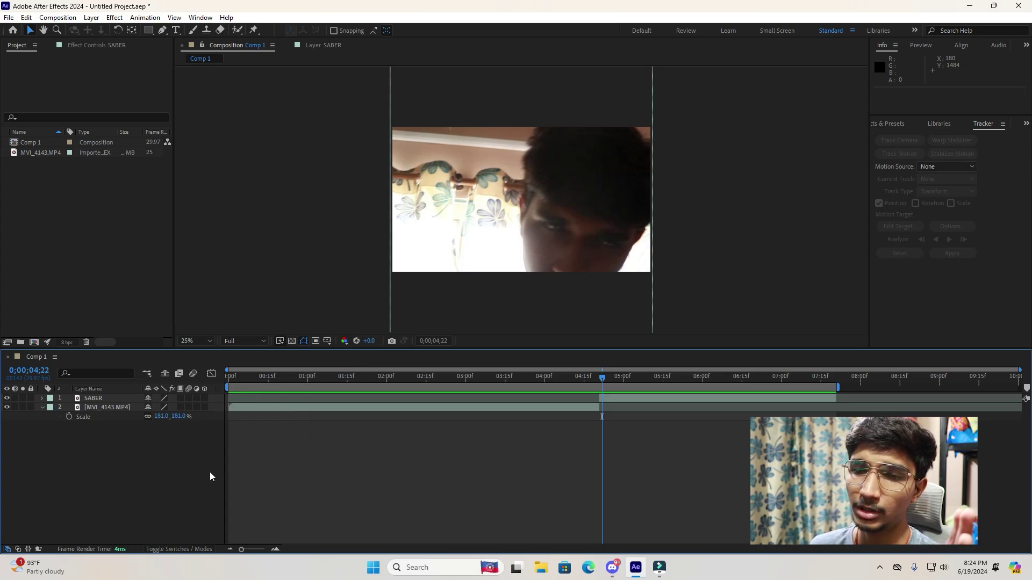
right_click(216, 388)
click(250, 424)
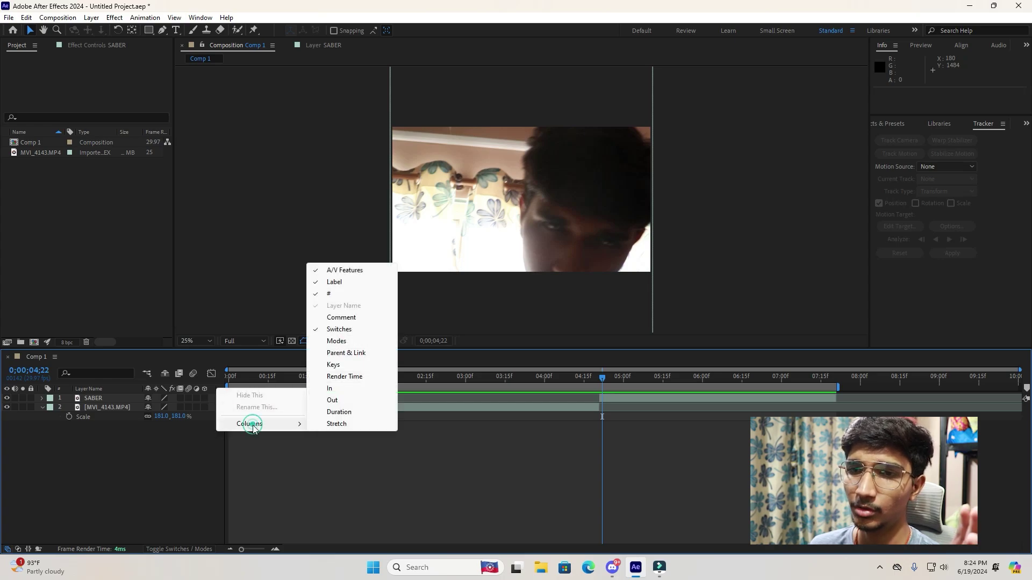
click(347, 353)
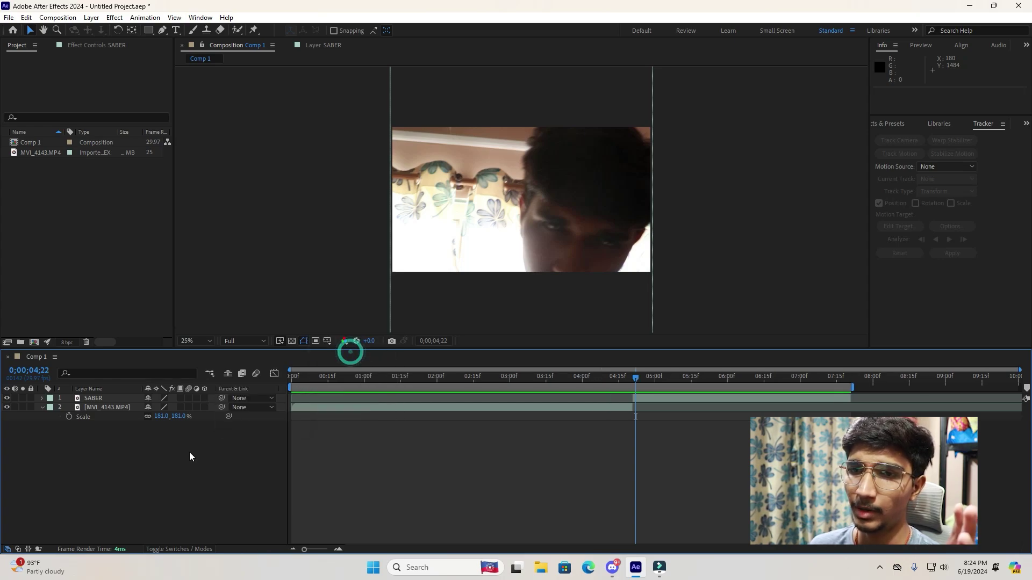
click(212, 457)
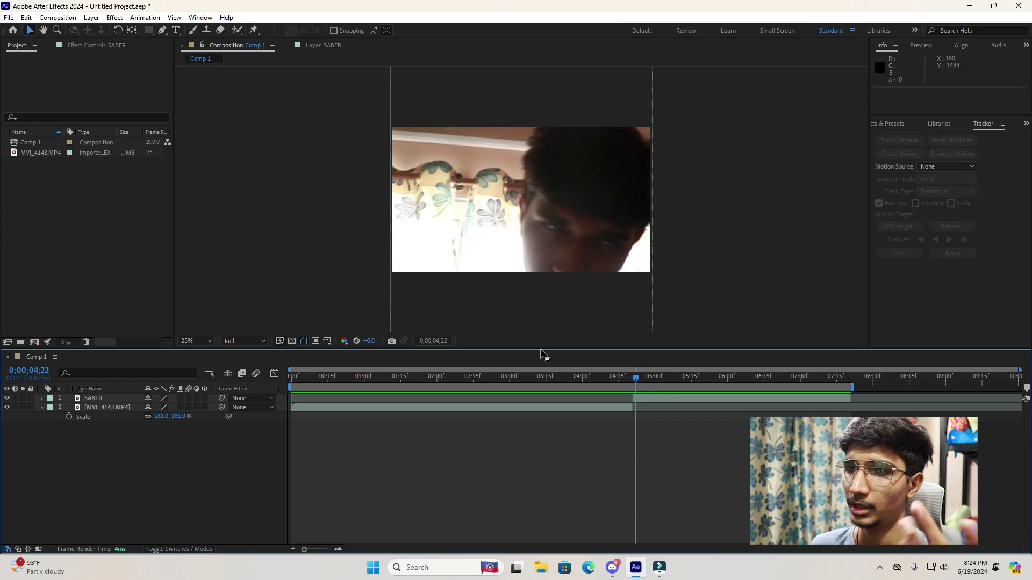
- Create a null object layer in Comp 1
click(108, 398)
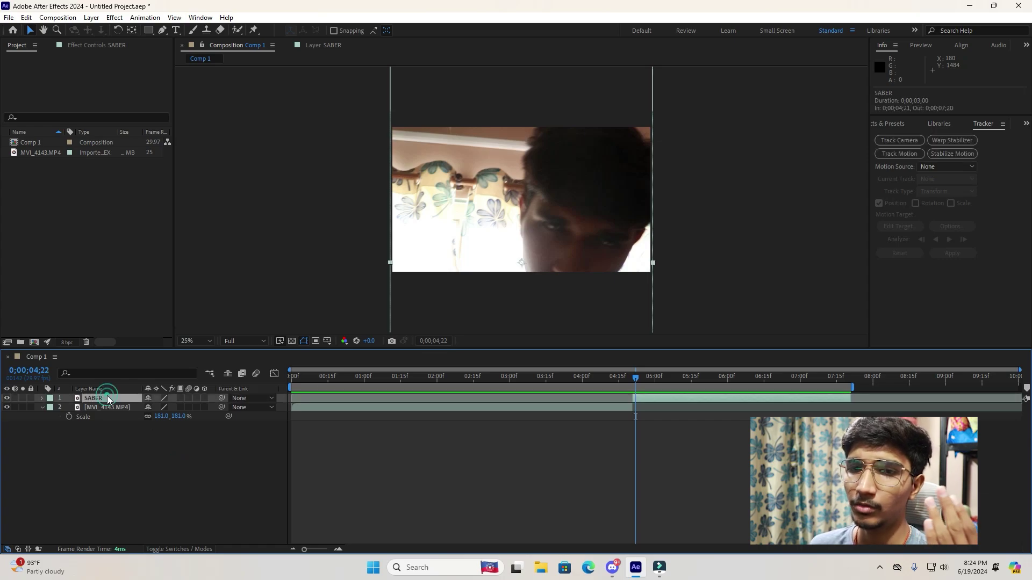
click(141, 444)
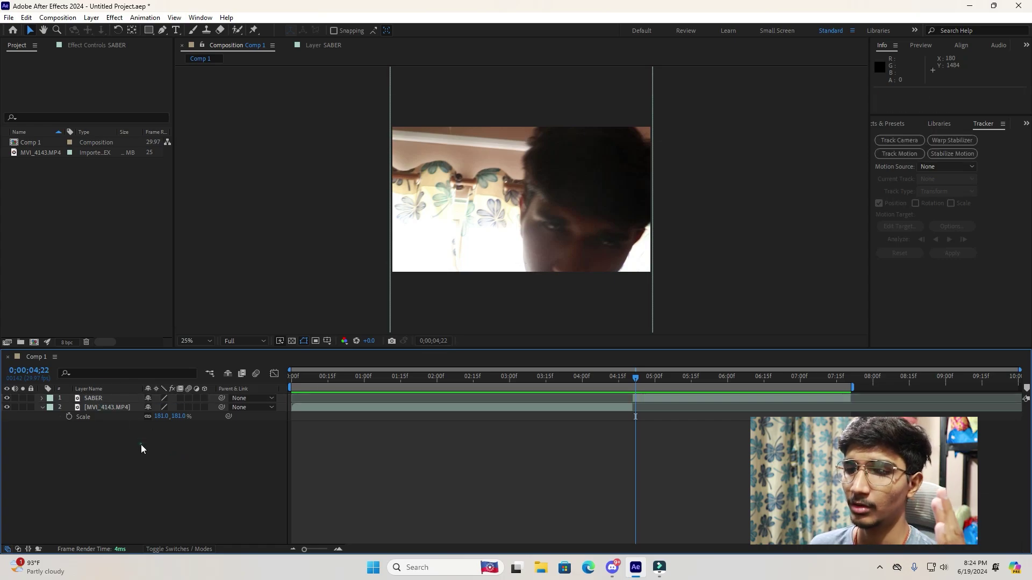
click(93, 19)
click(135, 29)
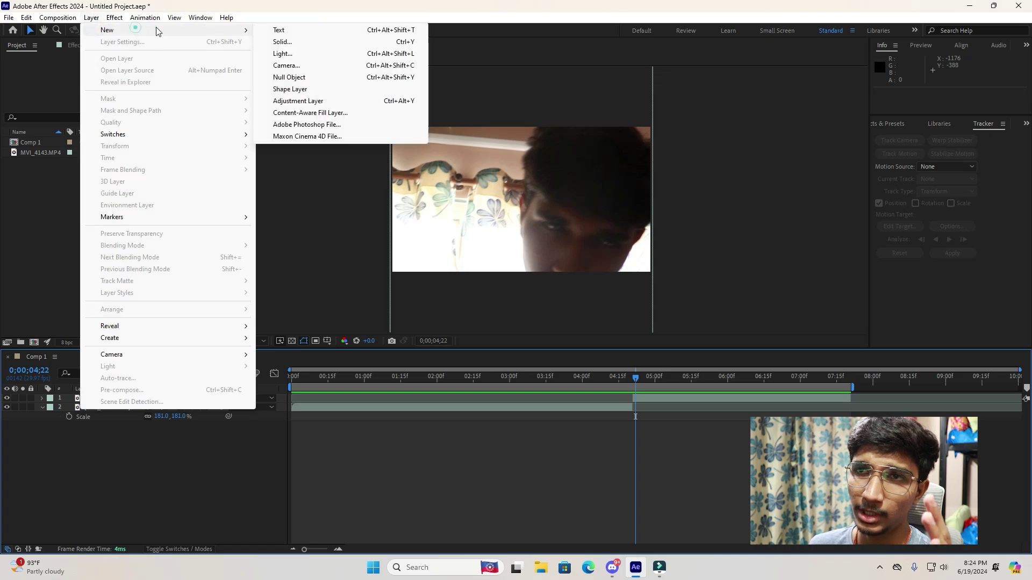
click(334, 80)
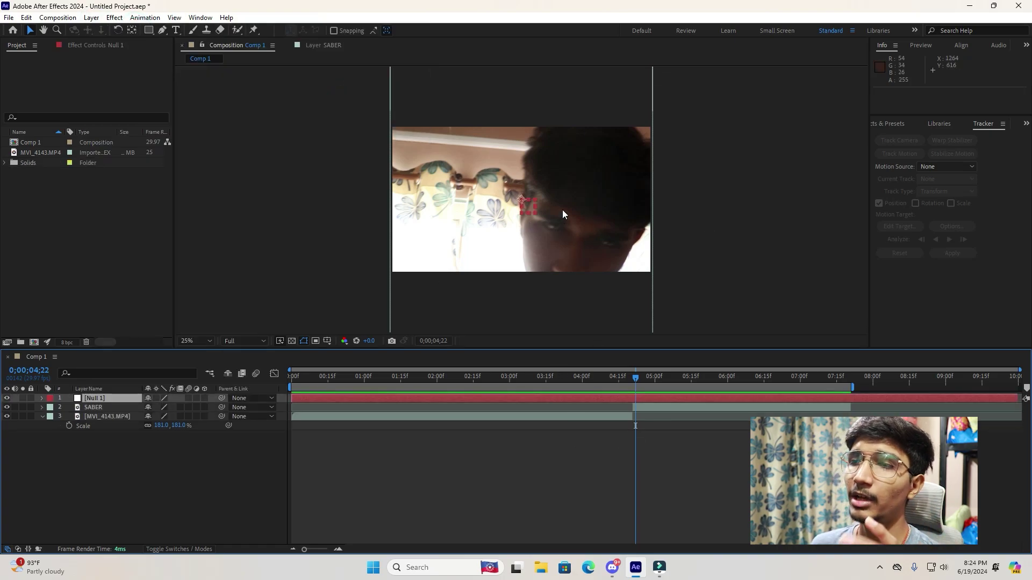
- Split the null layer at 0;00;04;21, where the SABER clip starts, and delete the part before it
drag(636, 377, 647, 398)
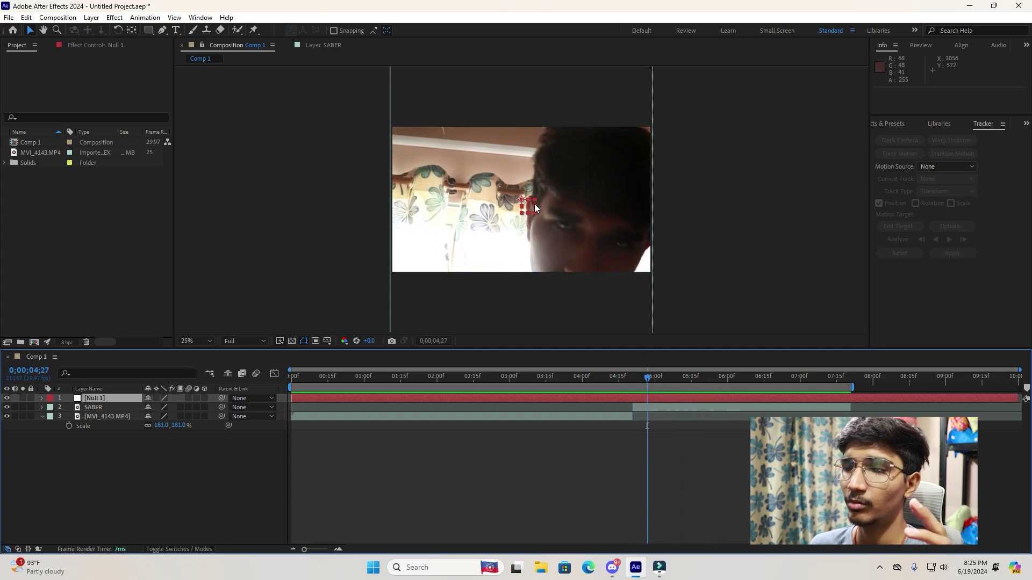
scroll(535, 204, up, 2)
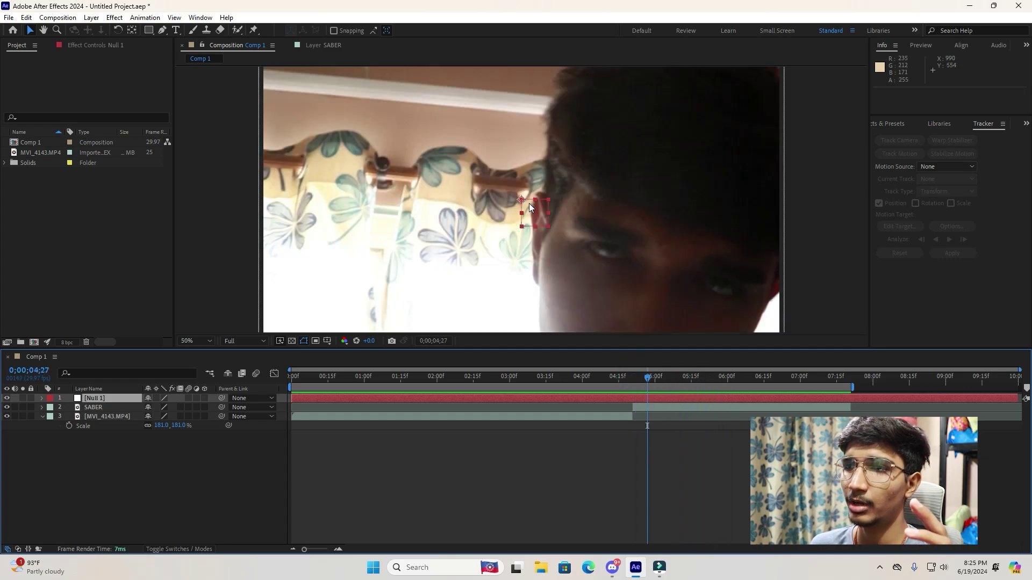
click(636, 380)
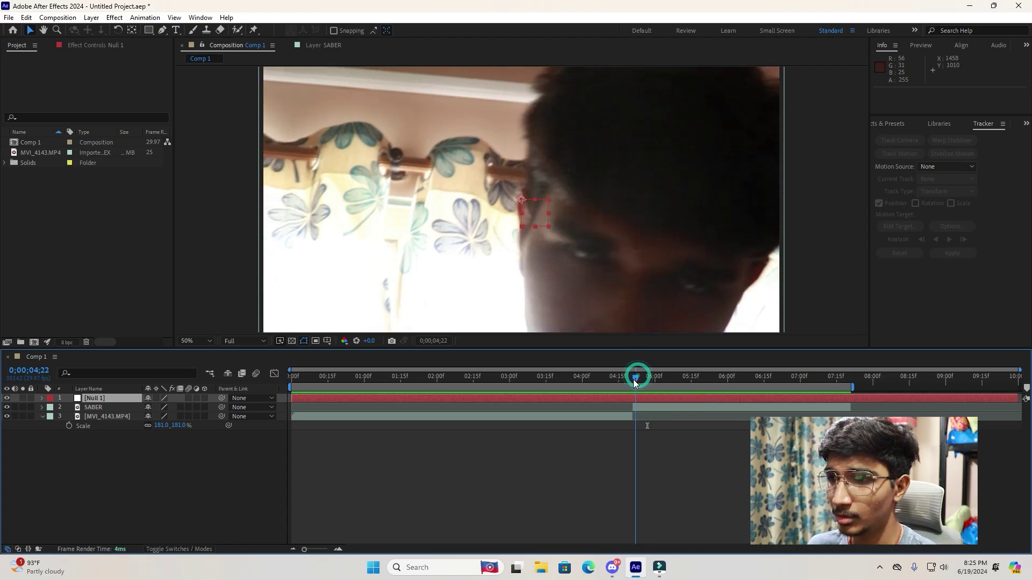
drag(634, 382, 632, 382)
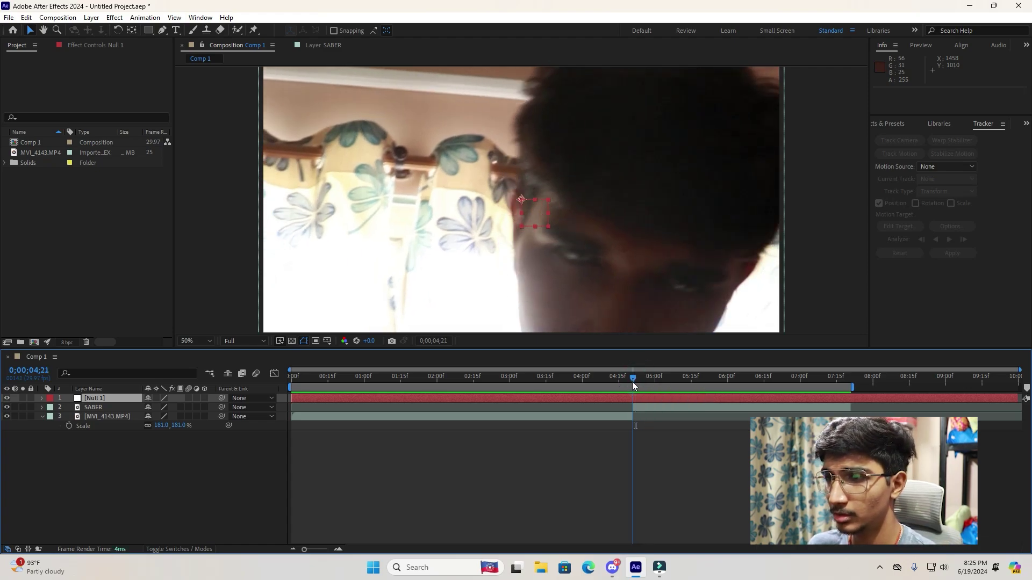
key(ctrl+shift+d)
click(616, 408)
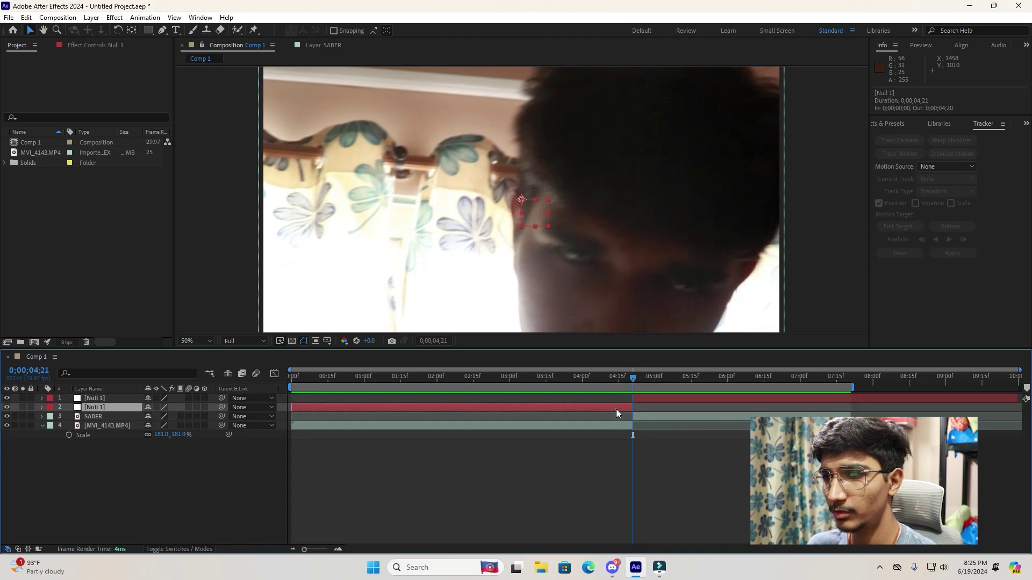
key(Delete)
click(850, 399)
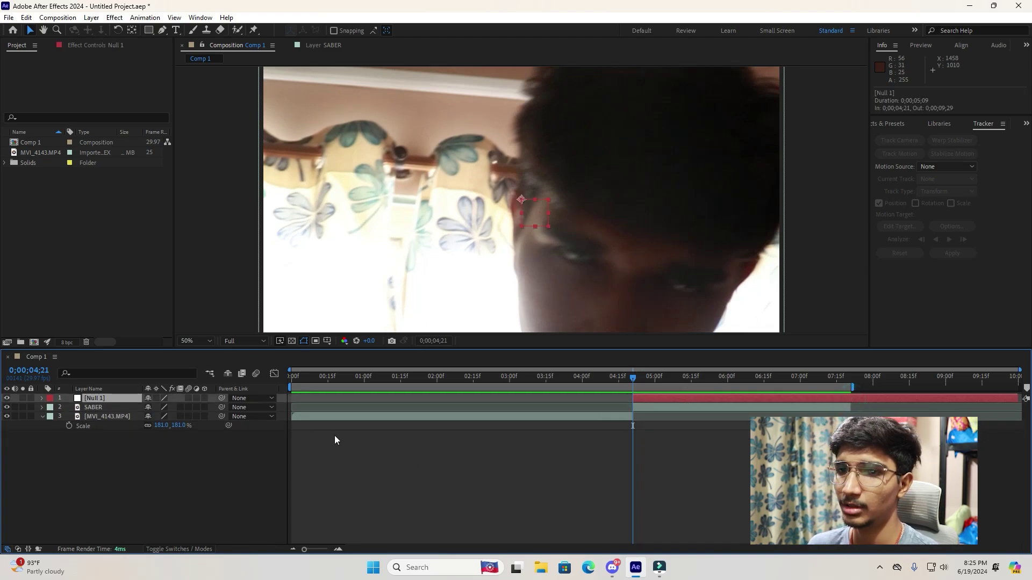
- Try parenting the SABER layer to Null 1, and undo it
click(42, 398)
click(51, 408)
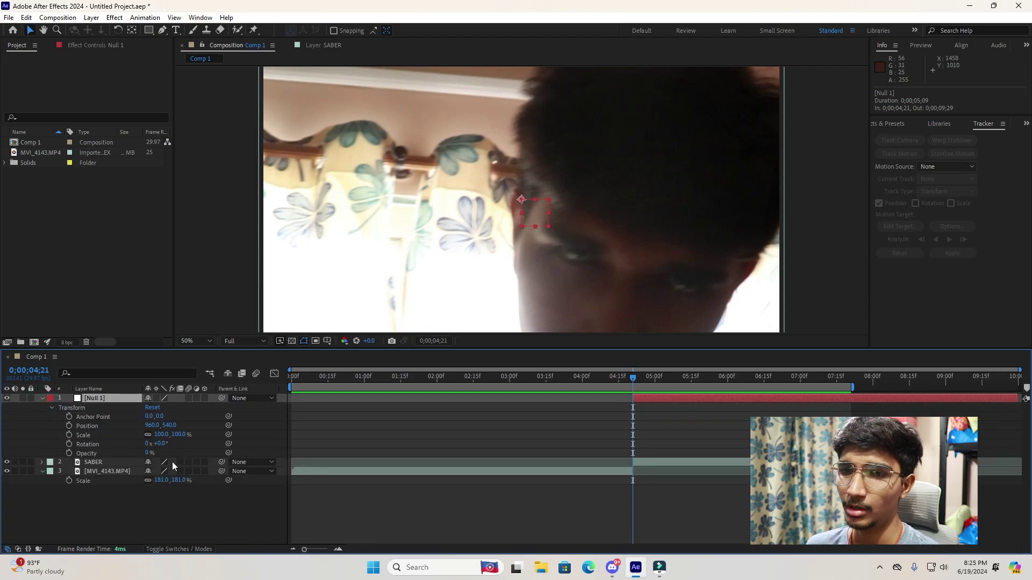
drag(221, 462, 116, 399)
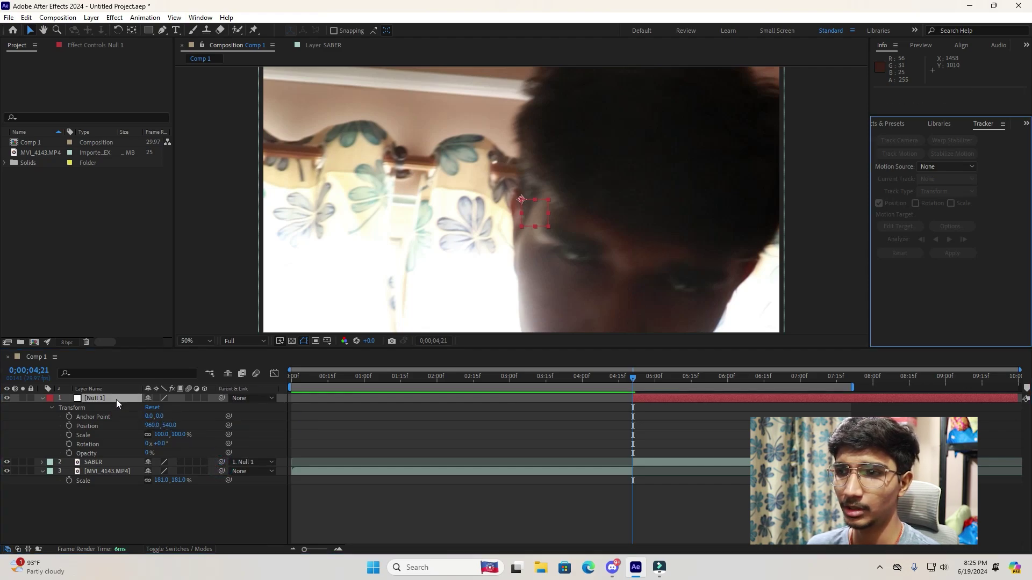
key(ctrl+z)
click(42, 398)
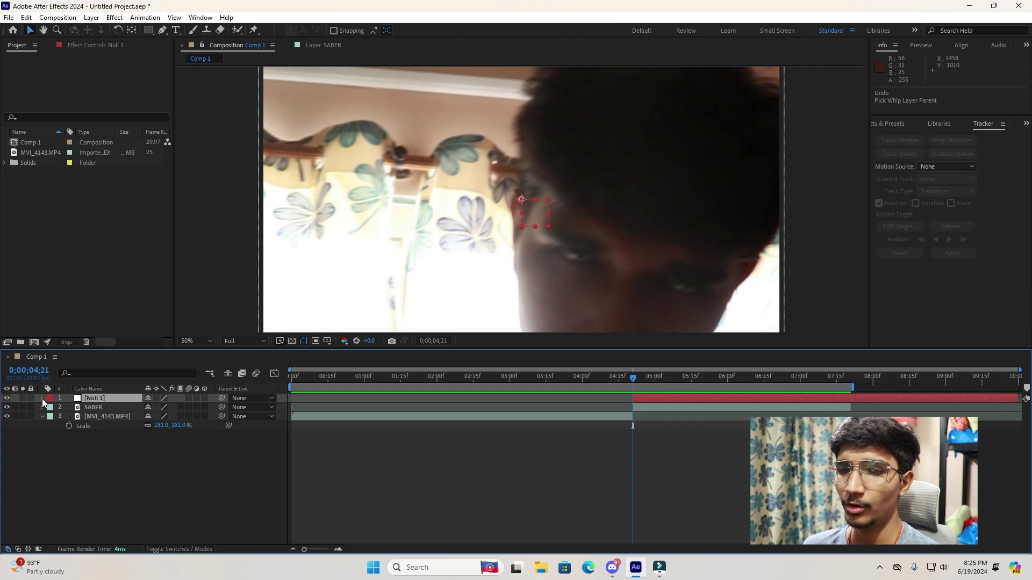
- Reveal the transform properties of Null 1 and select that layer at 0;00;04;21
click(42, 399)
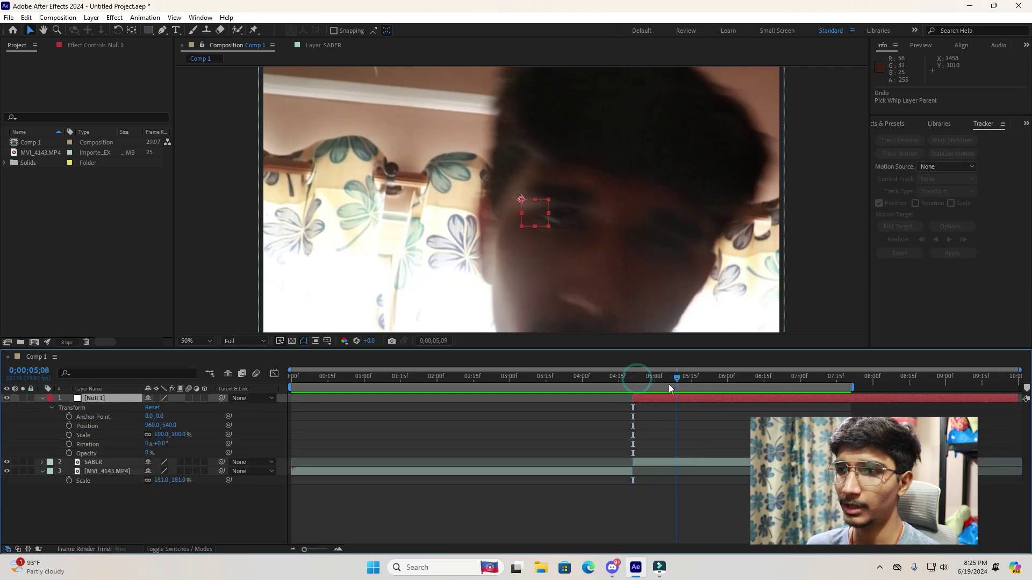
key(ctrl+z)
key(ctrl+shift+z)
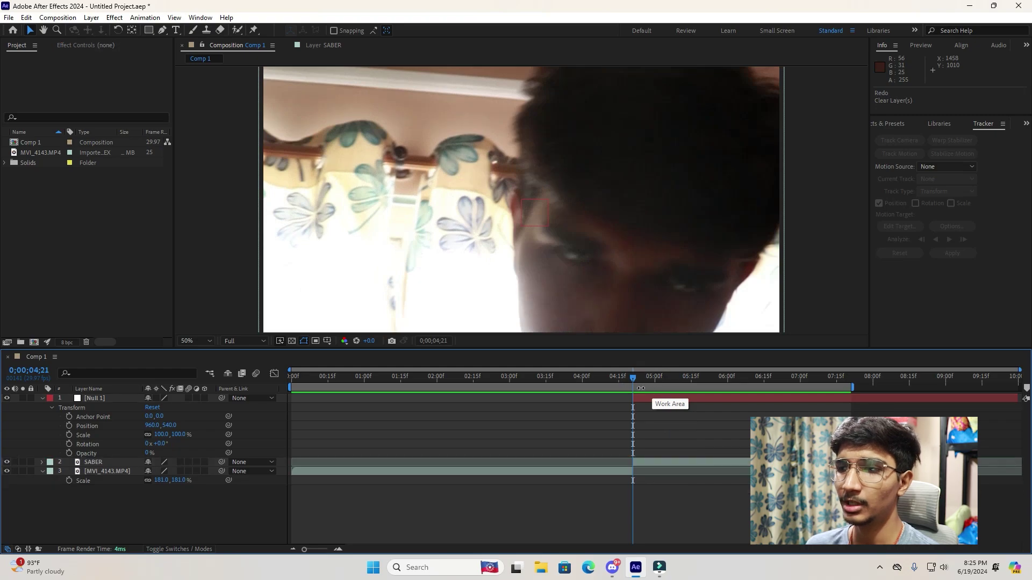
click(643, 396)
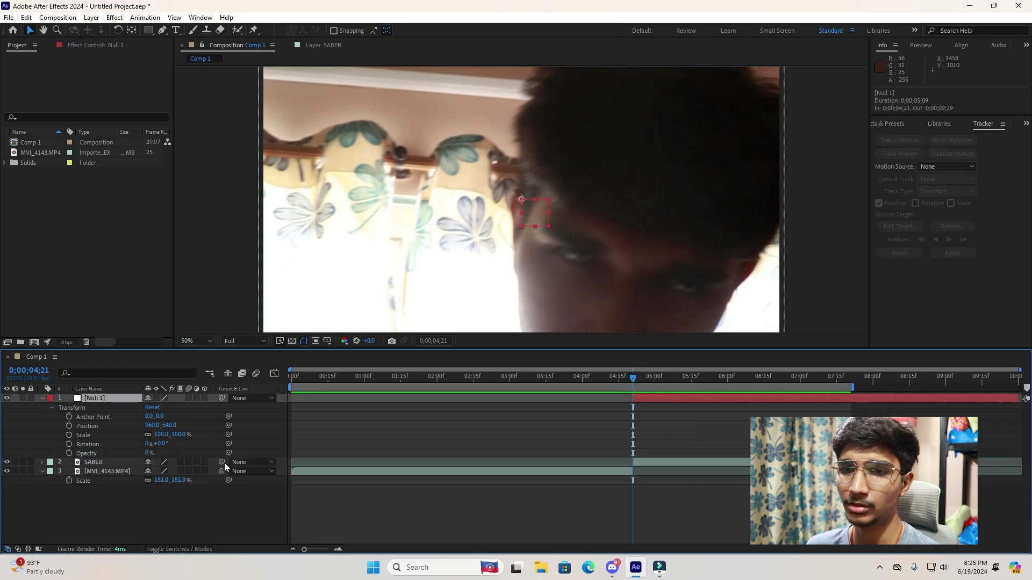
- Link the SABER layer to Null 1 as its parent, and undo the link
drag(222, 462, 123, 401)
key(ctrl+z)
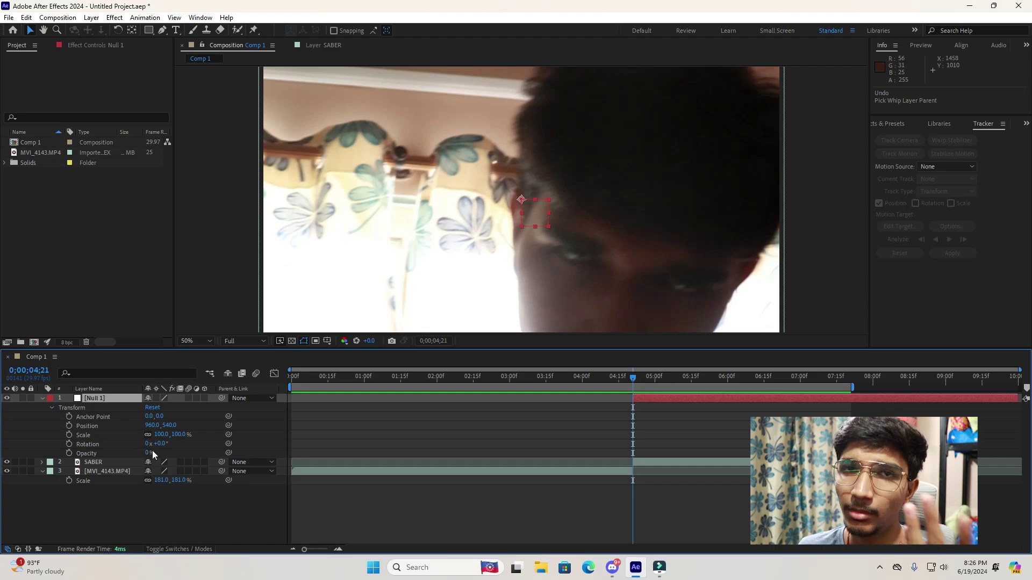
- Open the SABER layer's tracking view and set the motion target of Tracker 1 to the Null 1 layer
double_click(110, 463)
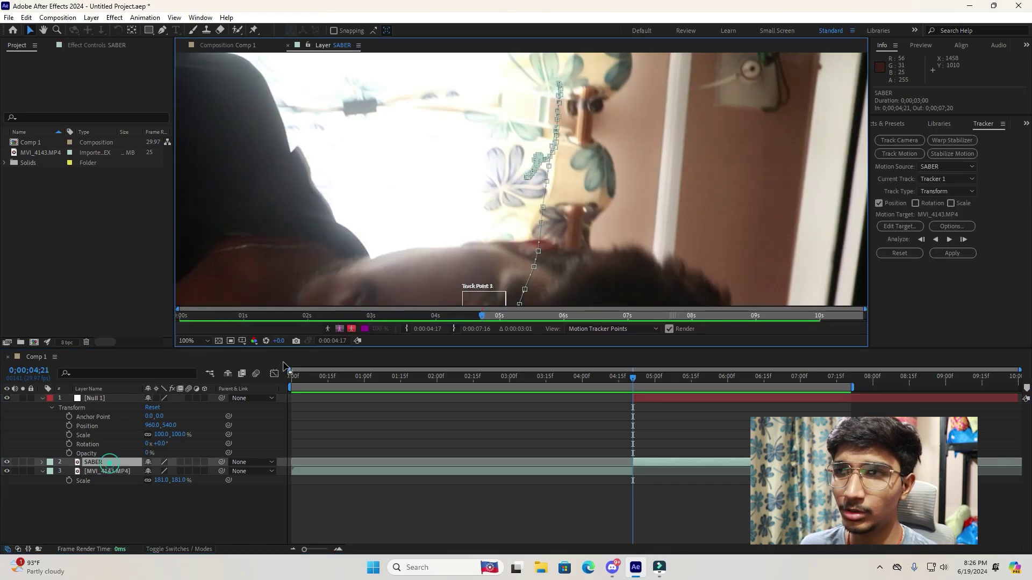
drag(672, 236, 664, 206)
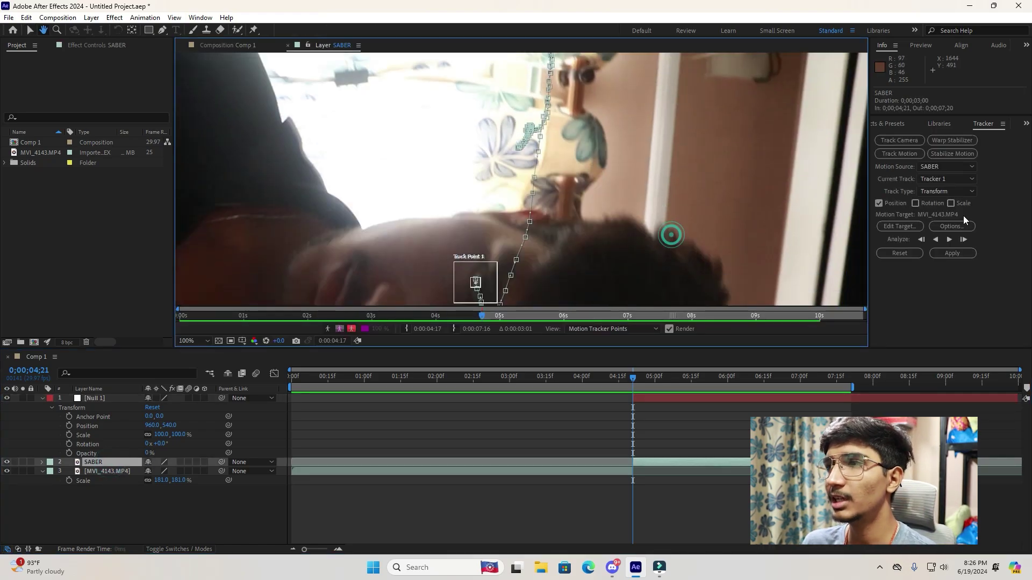
click(892, 225)
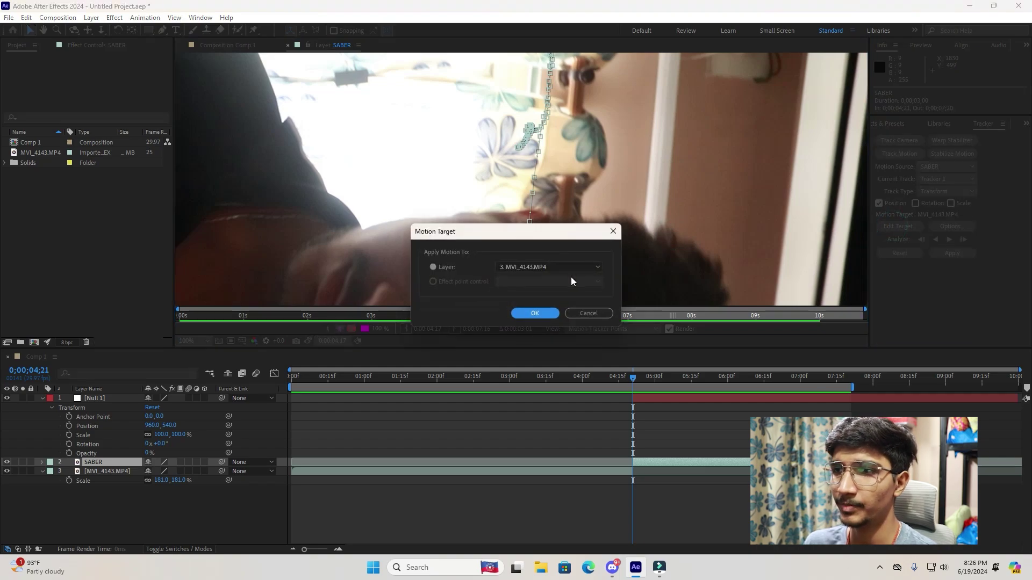
click(542, 269)
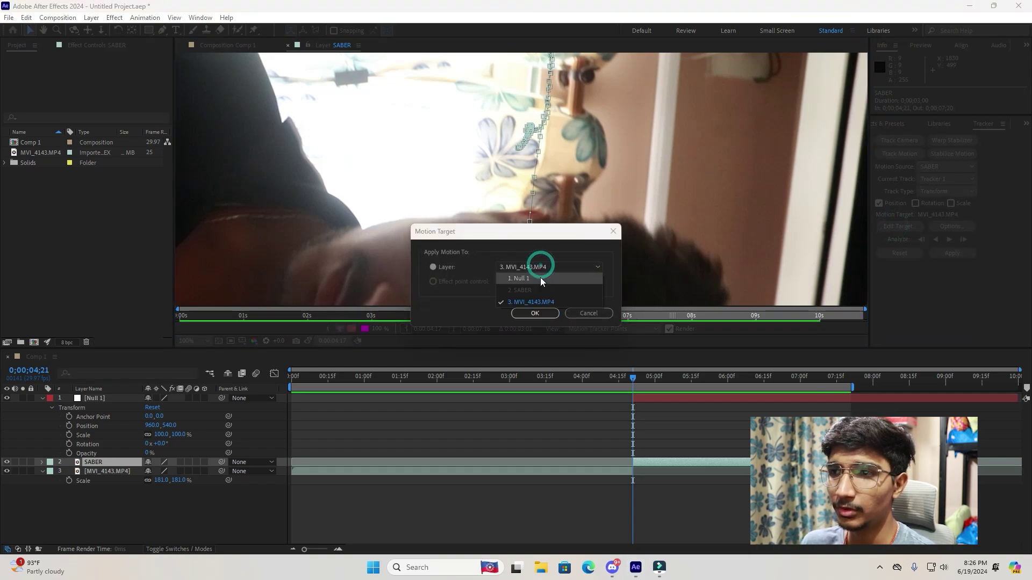
click(540, 278)
click(544, 313)
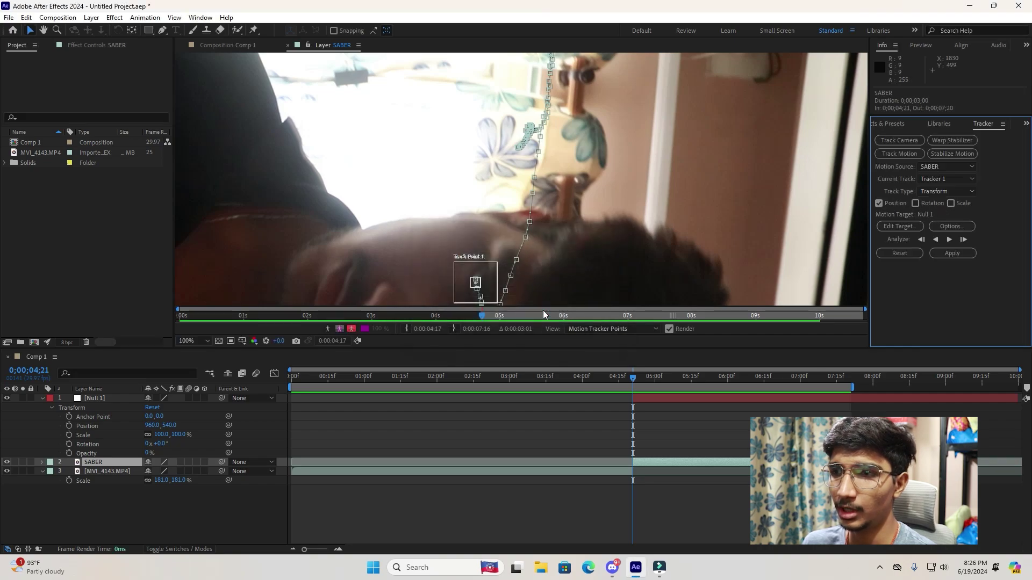
- Apply the tracking data to Null 1 in the X and Y dimensions and check its position at 0;00;06;06
click(952, 253)
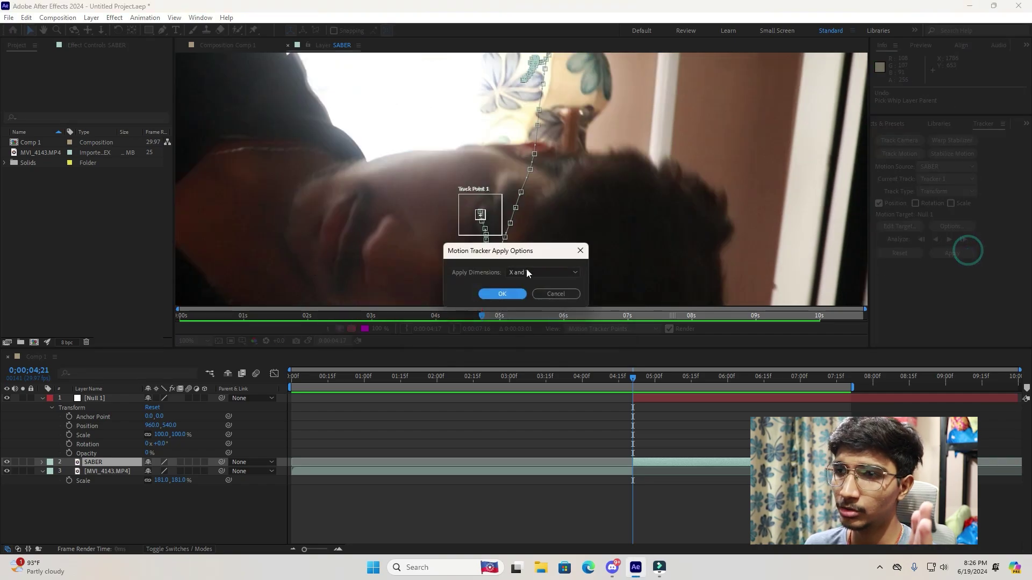
click(517, 294)
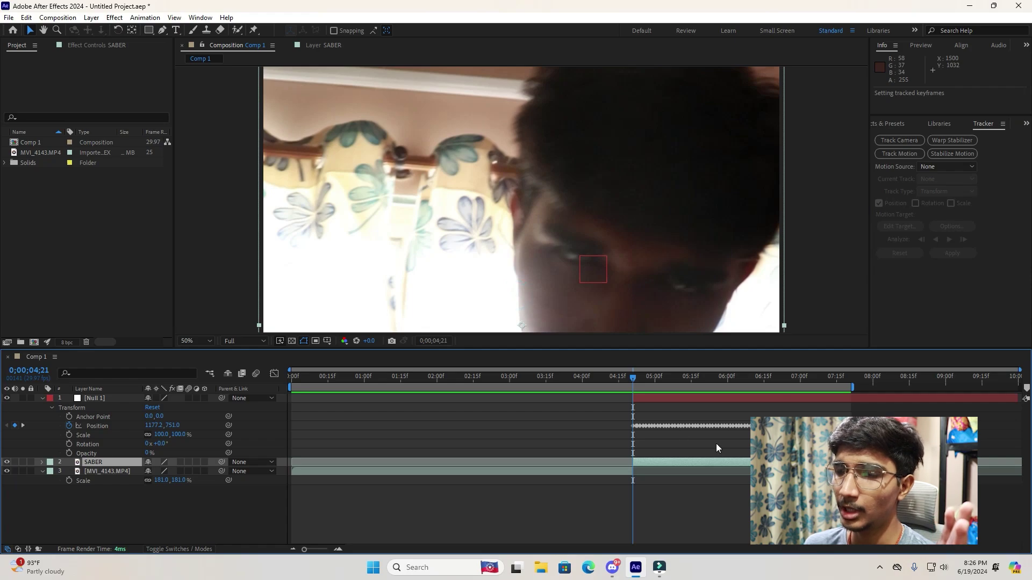
drag(635, 380, 742, 373)
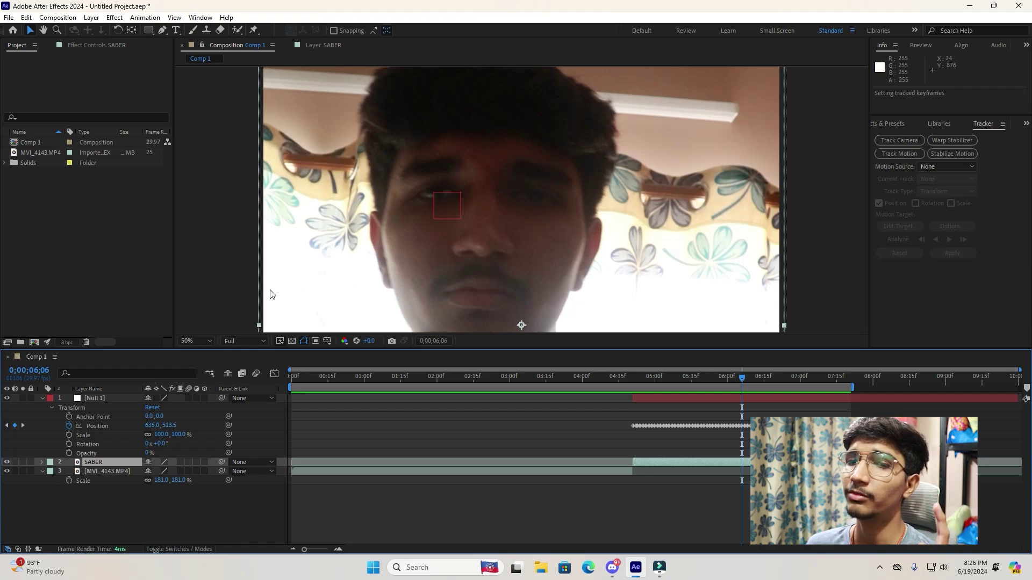
- Try deleting the Null 1 layer, and undo the deletion
click(124, 398)
key(Delete)
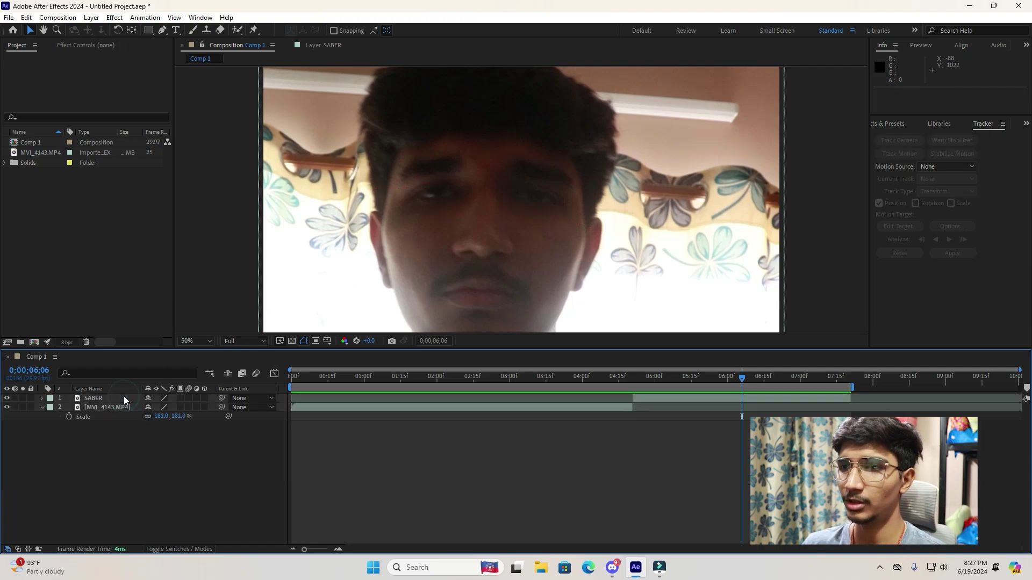
key(ctrl+z)
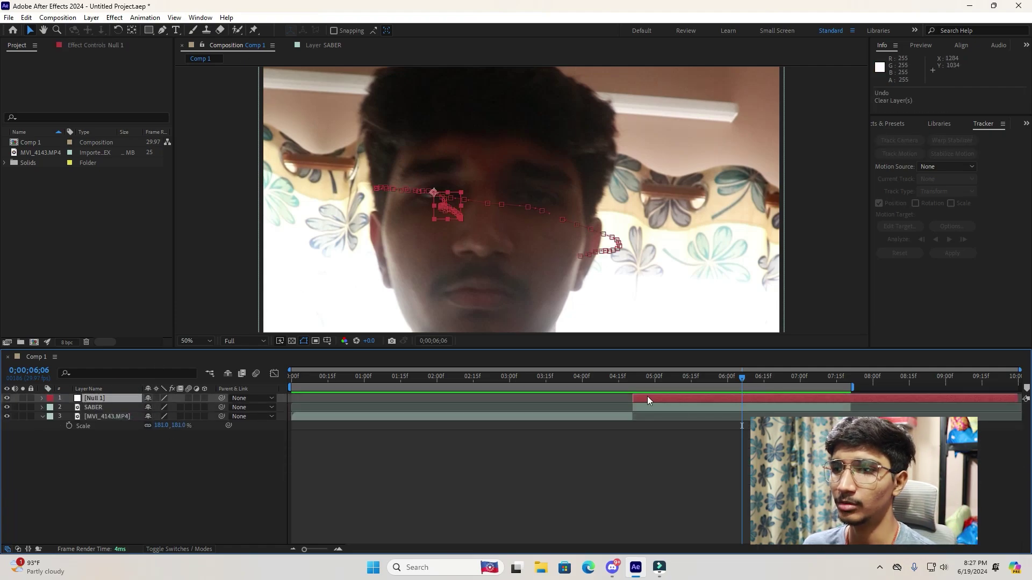
- Scrub through the tracked part of the timeline to check how the null follows the eye, ending at 0;00;05;00
drag(641, 382, 633, 401)
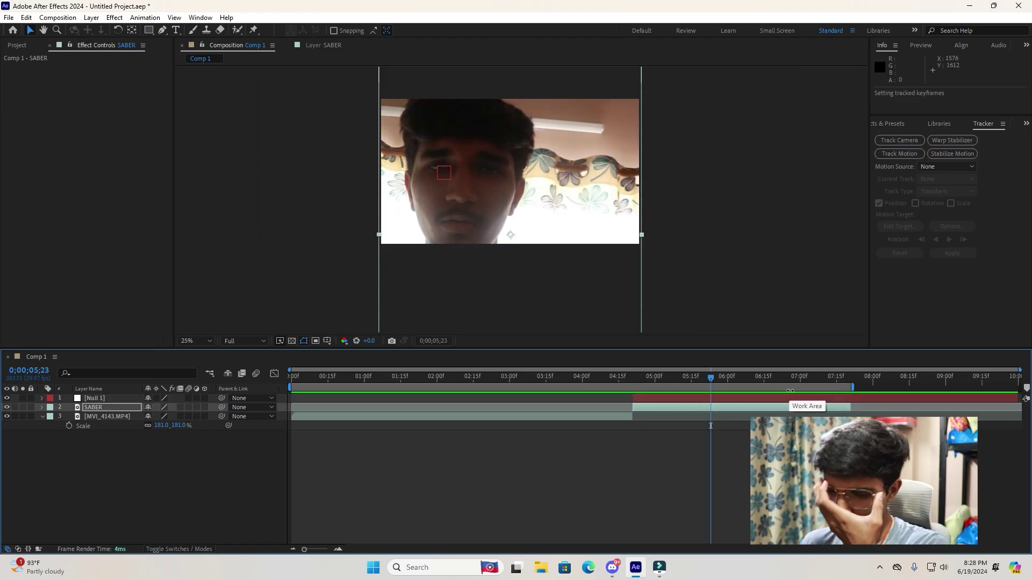
drag(639, 376, 805, 413)
drag(710, 426, 641, 425)
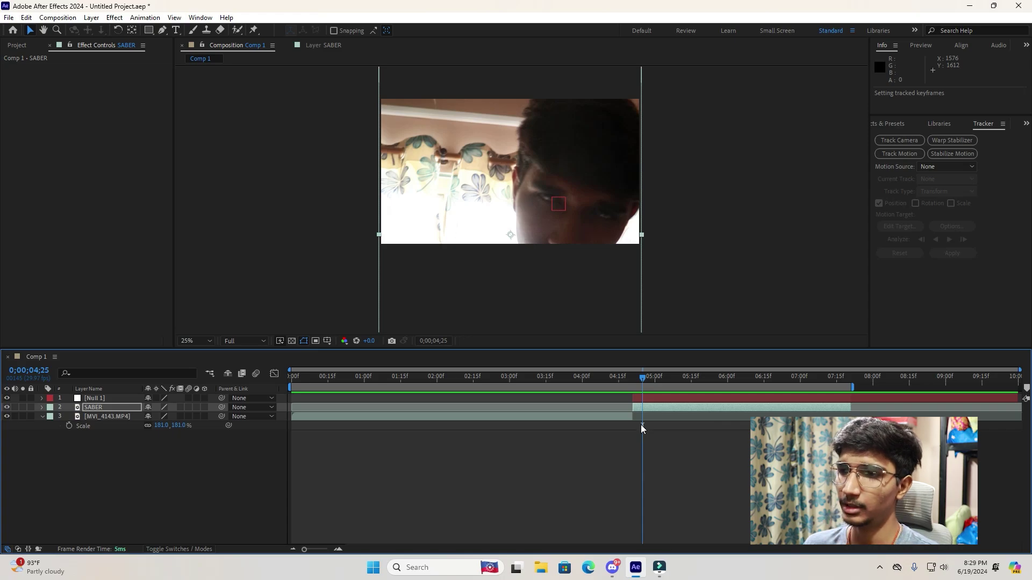
drag(643, 377, 683, 376)
click(656, 383)
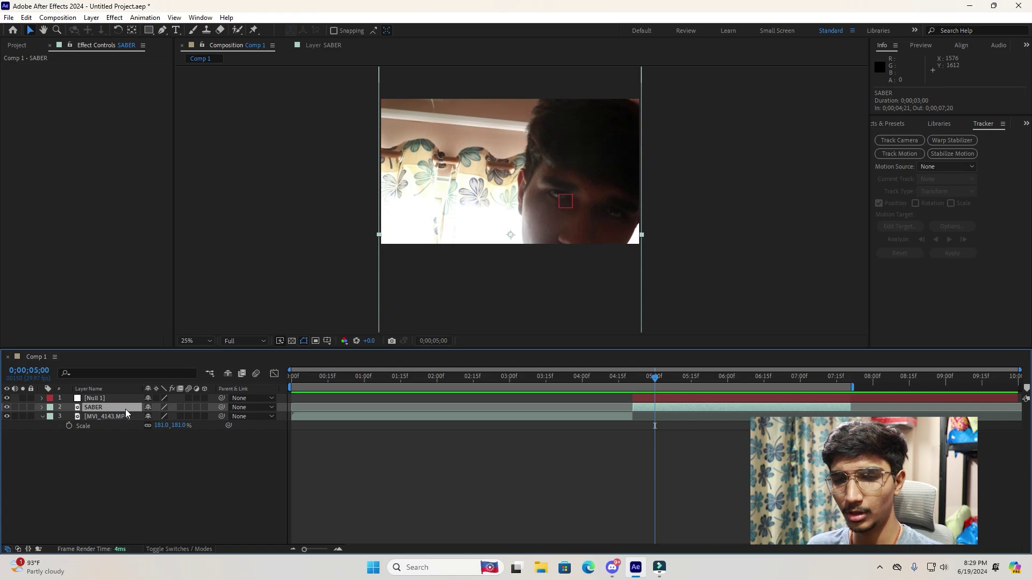
- Duplicate the SABER layer and apply the Video Copilot Saber effect to the duplicate
key(ctrl+d)
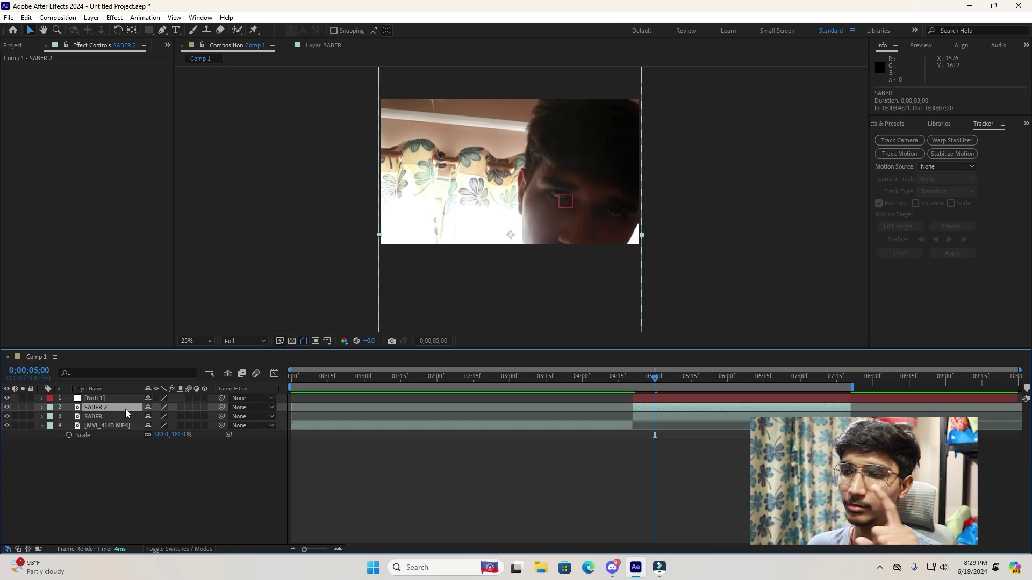
click(882, 124)
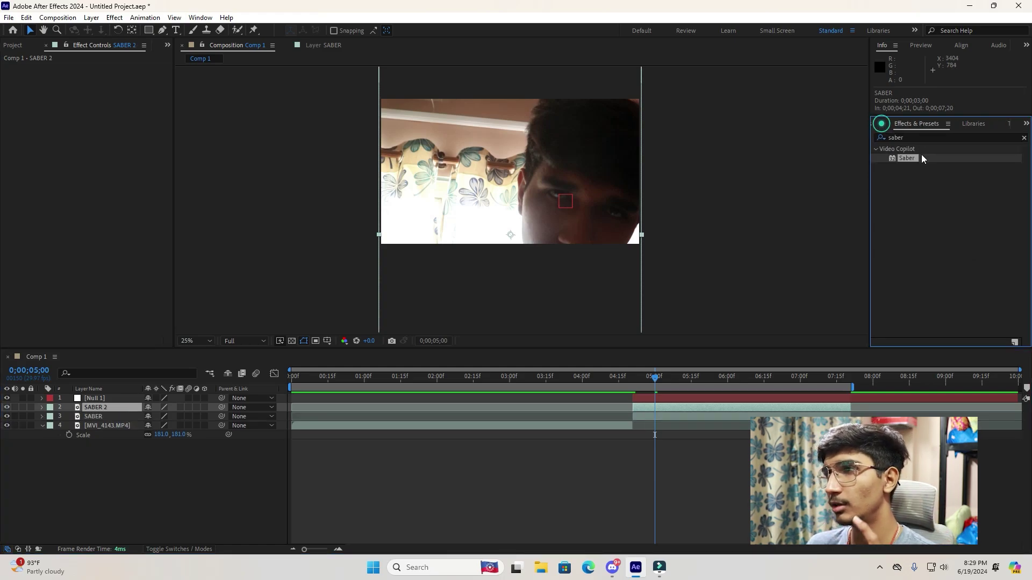
drag(911, 158, 737, 408)
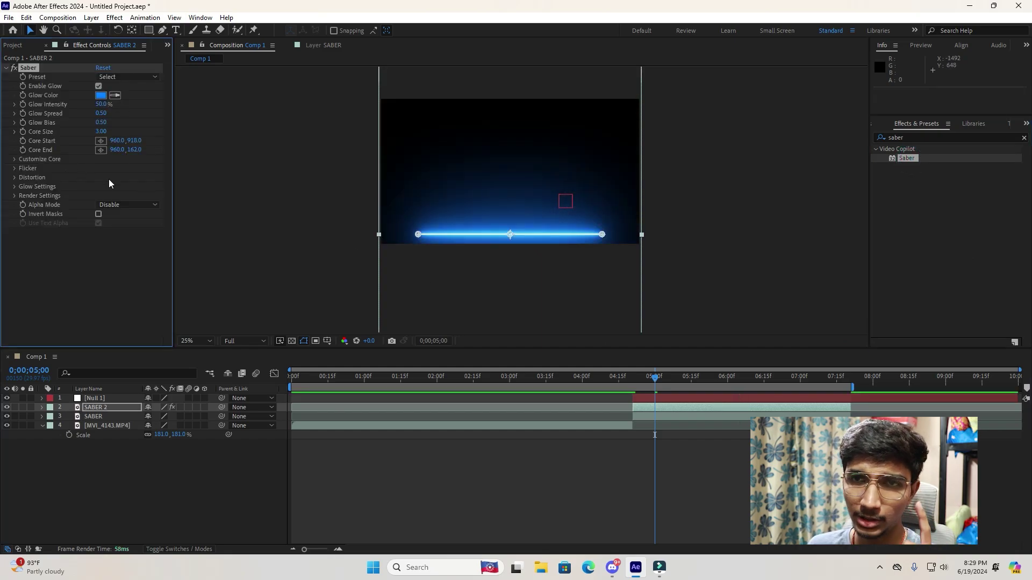
- Set the blending mode of the SABER 2 layer to Screen
right_click(123, 406)
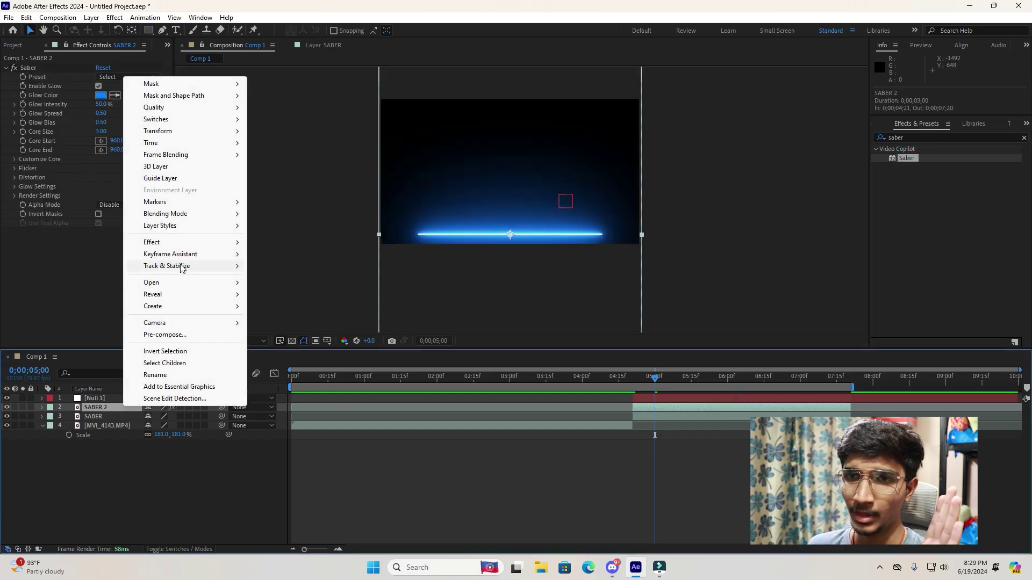
click(183, 213)
click(274, 241)
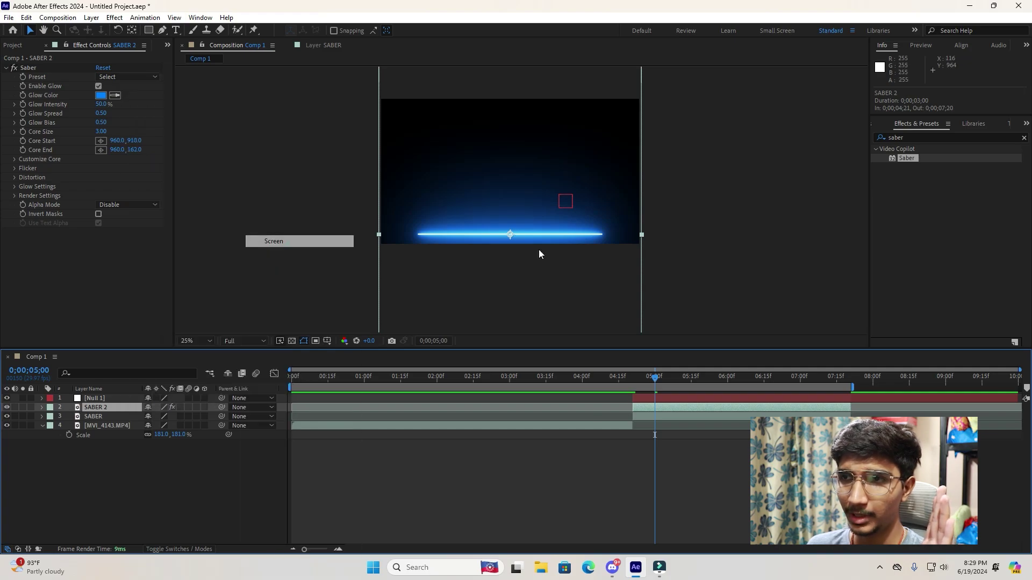
click(726, 482)
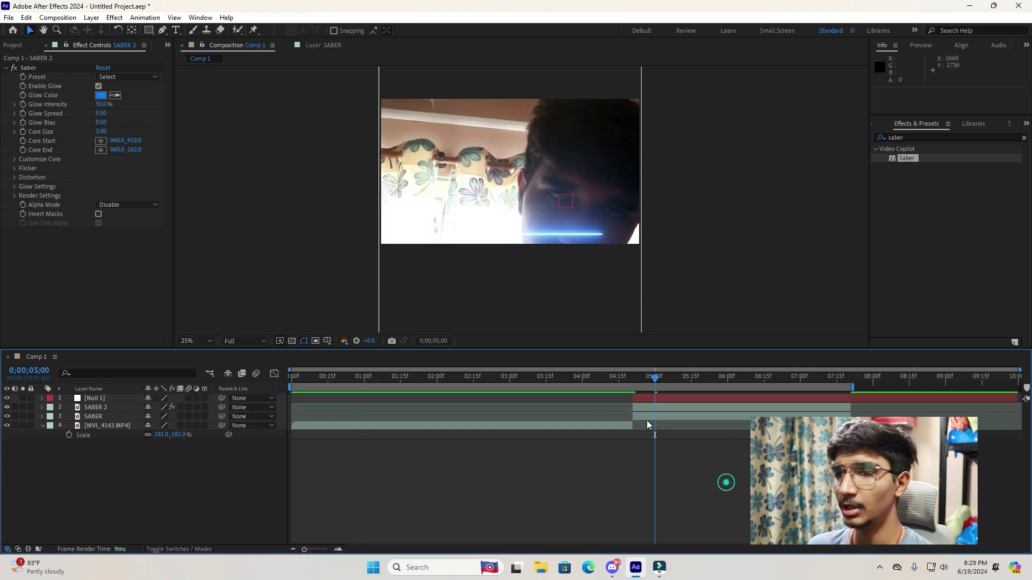
- Set the Saber effect's preset on the SABER 2 layer to Energy
click(119, 407)
click(121, 77)
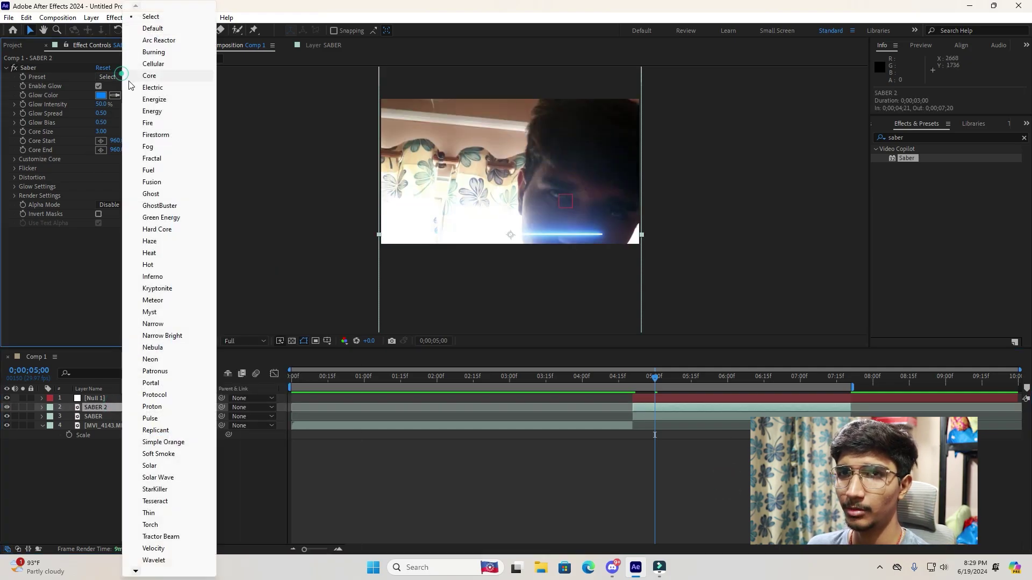
click(157, 112)
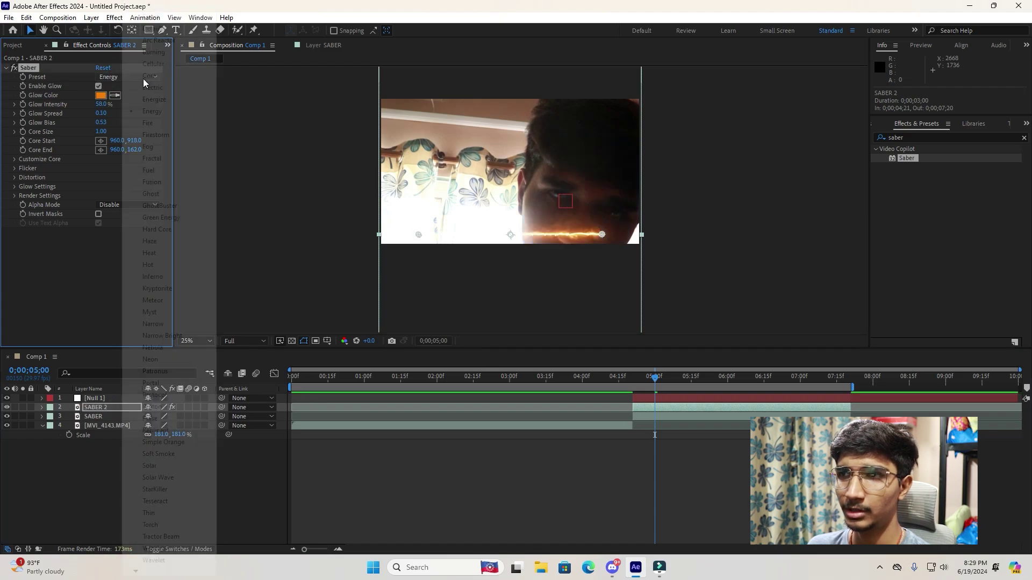
click(328, 275)
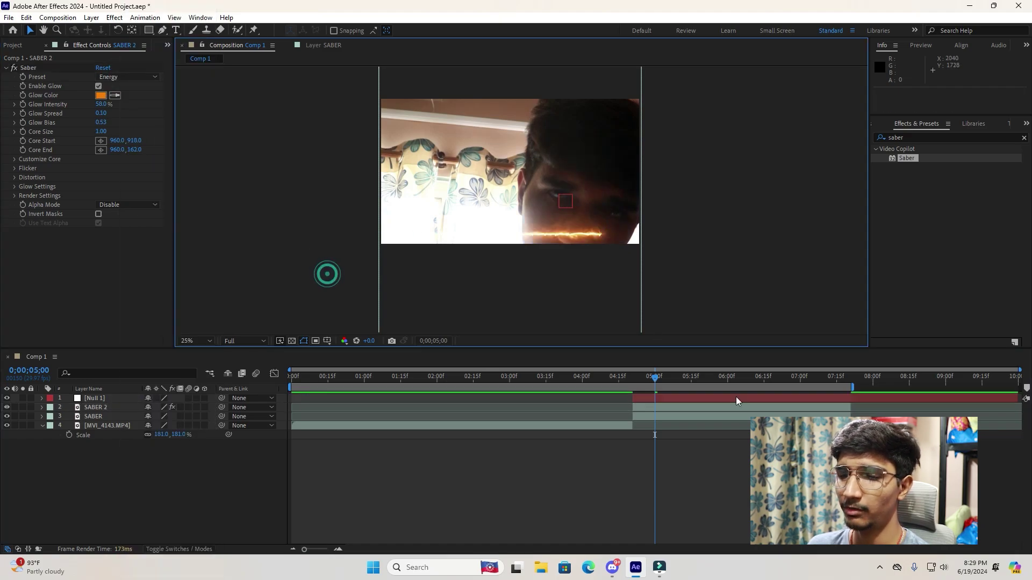
- Preview the saber beam over the footage, and return the playhead to 0;00;04;23 near the clip's start
drag(654, 378, 689, 383)
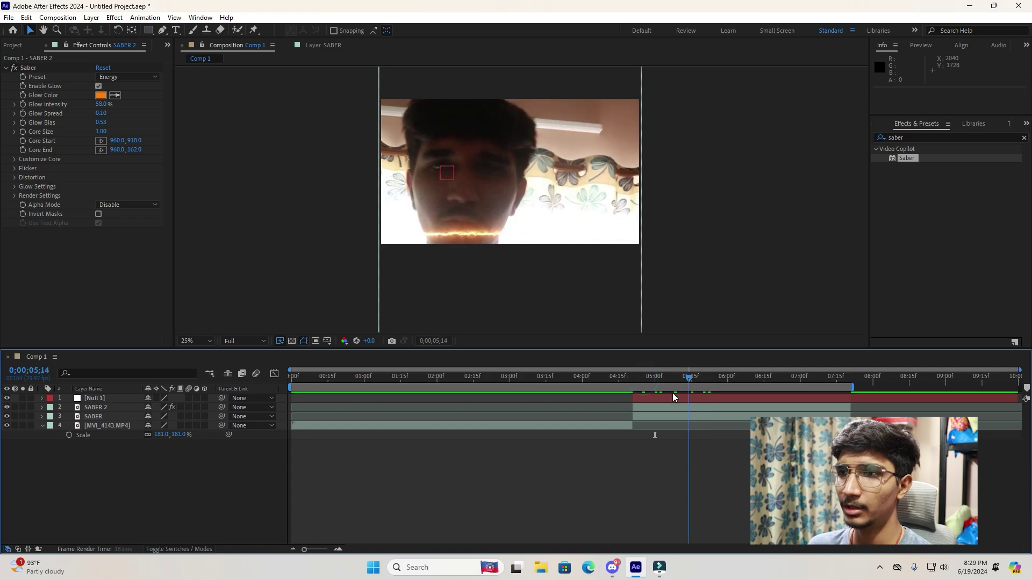
key(space)
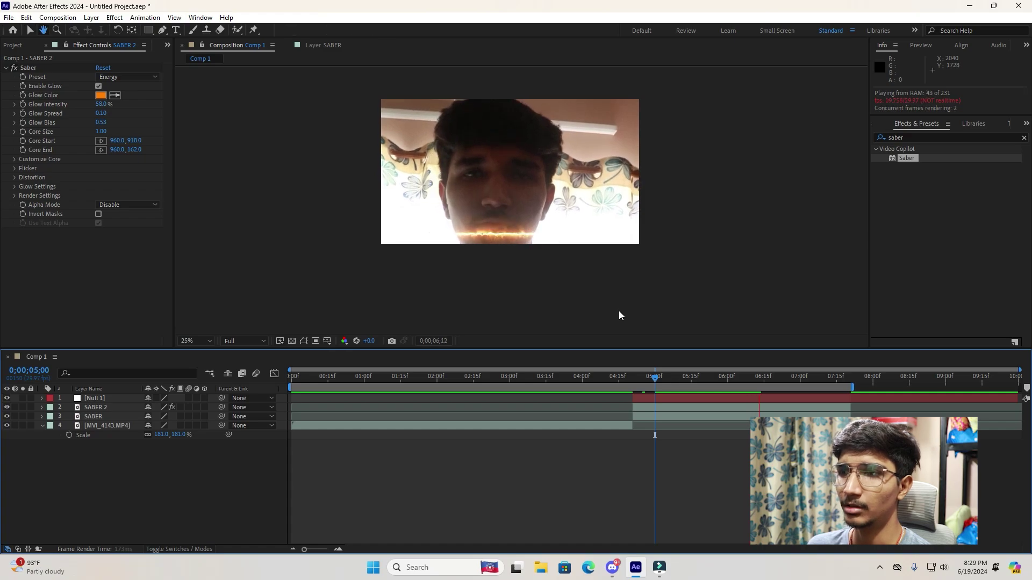
drag(652, 376, 638, 376)
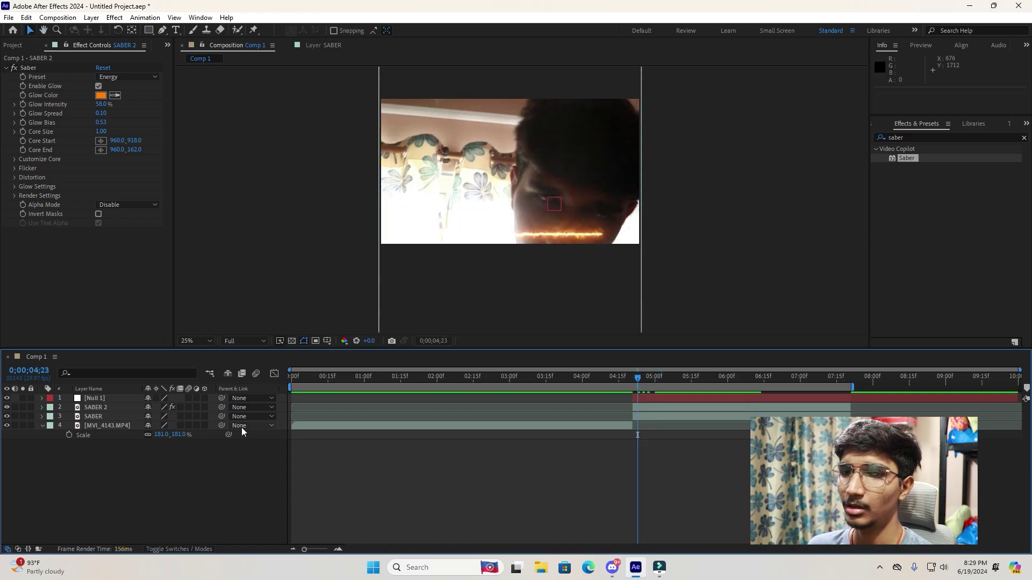
- Try parenting SABER 2 to Null 1 at 0;00;04;23, preview it from 0;00;04;21, and undo the parenting
click(115, 407)
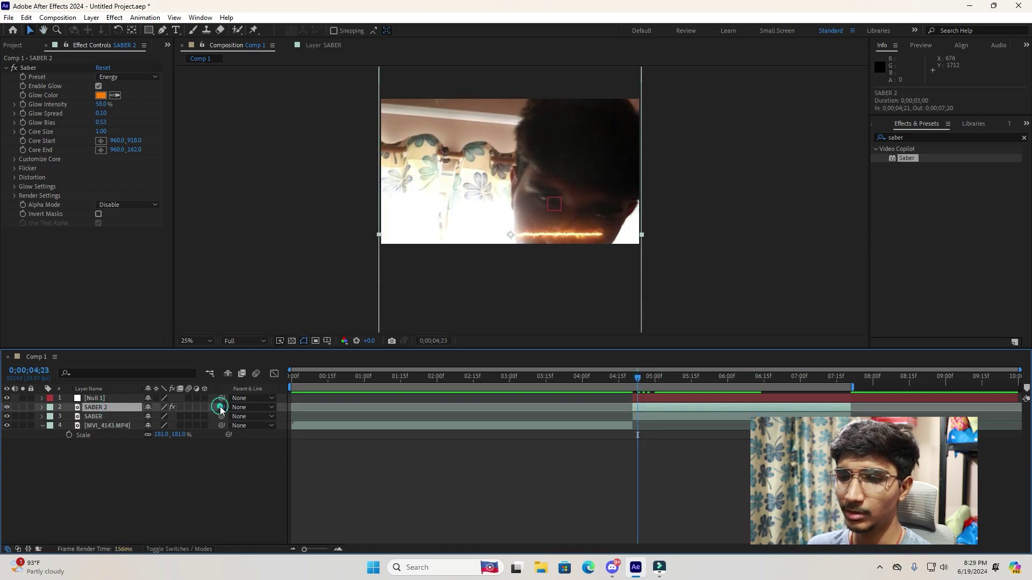
drag(220, 408, 106, 398)
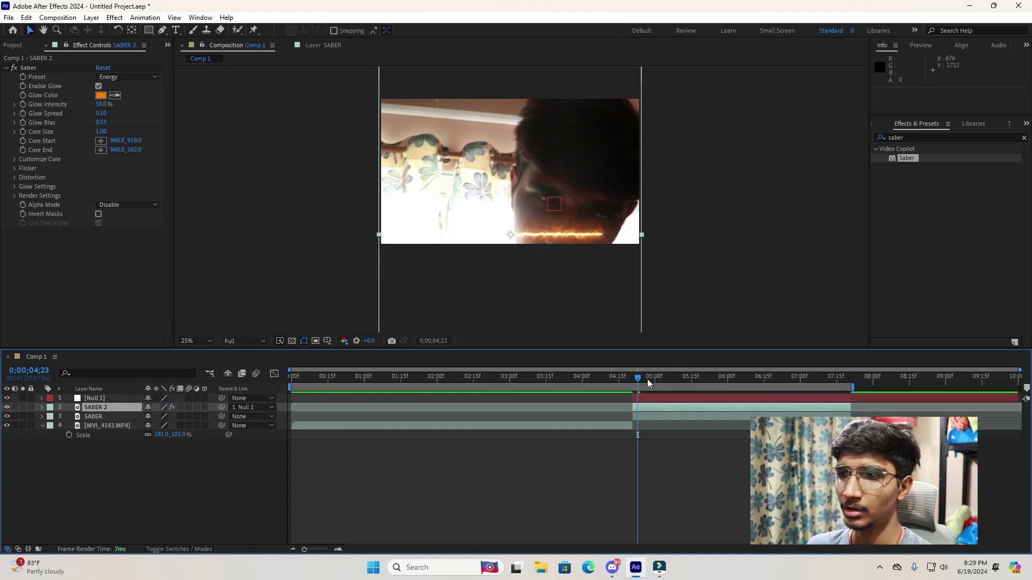
drag(640, 377, 634, 398)
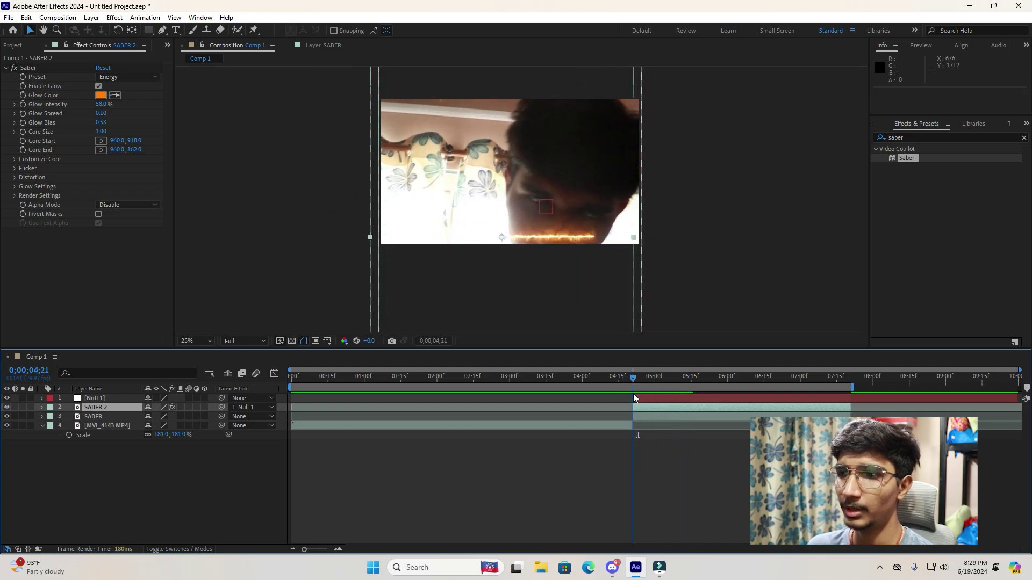
key(space)
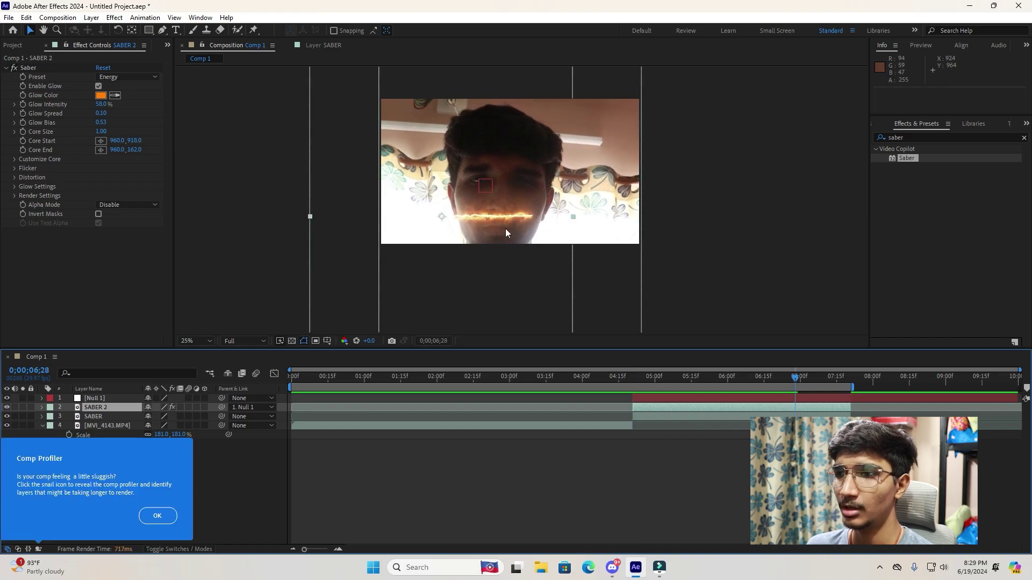
click(152, 516)
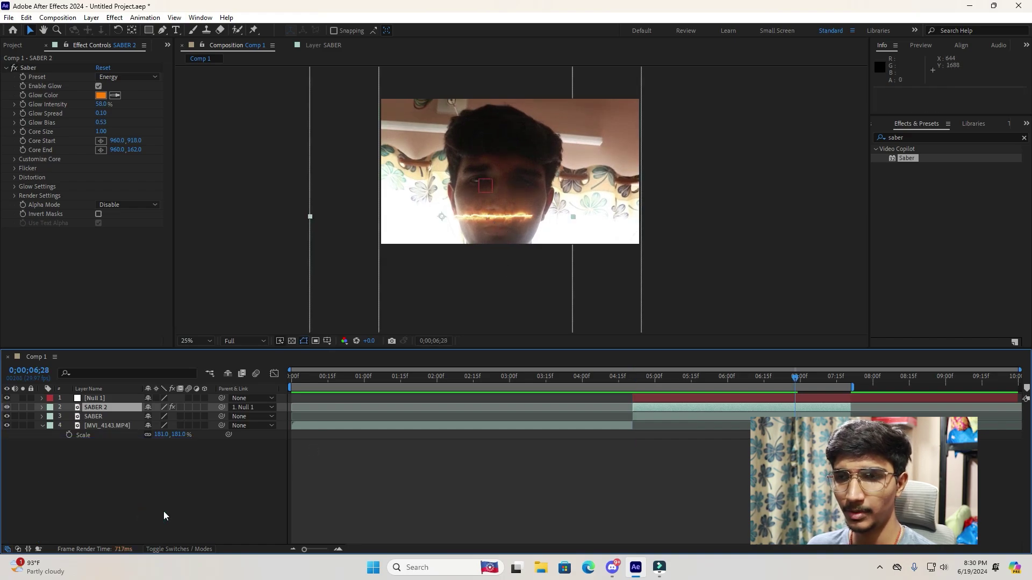
key(ctrl+z)
- Parent the SABER 2 layer to Null 1 with the playhead at 0;00;05;11
drag(643, 383, 682, 402)
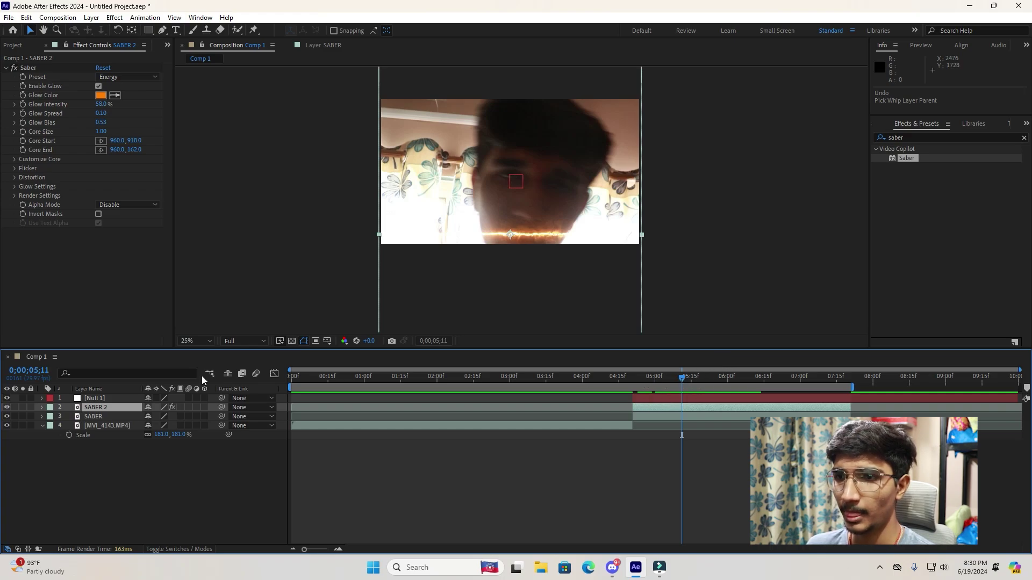
drag(124, 407, 112, 402)
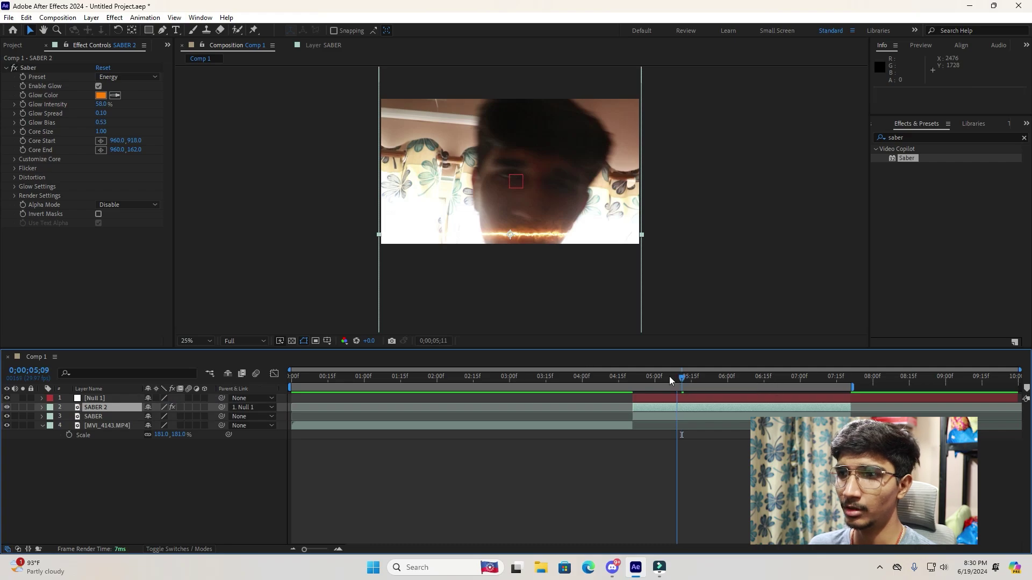
- Play the composition from 0;00;04;20 to check how the saber beam follows the tracked head movement
click(692, 376)
drag(697, 382, 630, 386)
key(space)
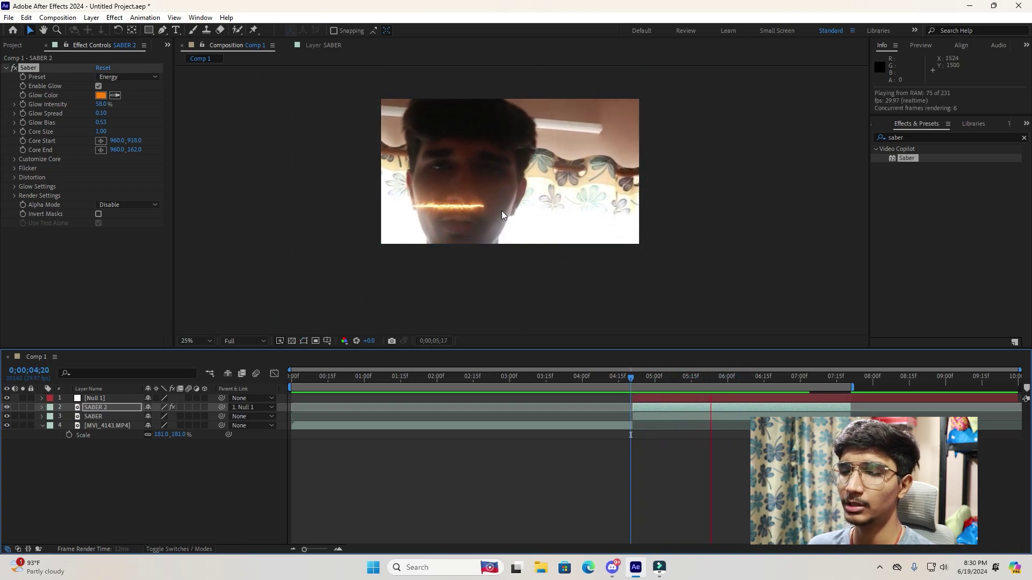
key(space)
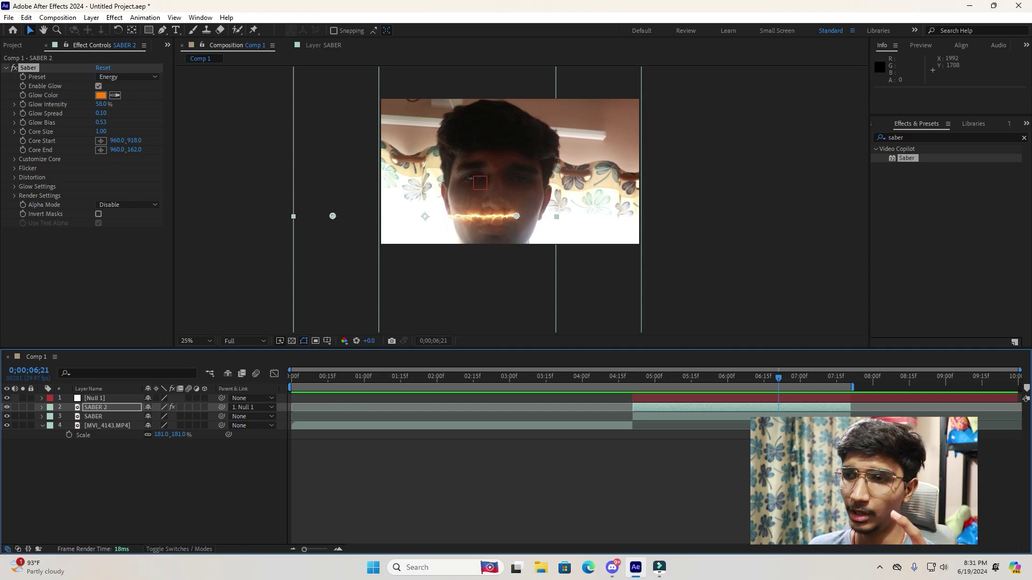
- At 0;00;04;21, enable Core Size and Core Start keyframing and move the Saber core points onto the eye, to 1122.4, 745.6 and 1147.8, 674.7
drag(646, 381, 633, 383)
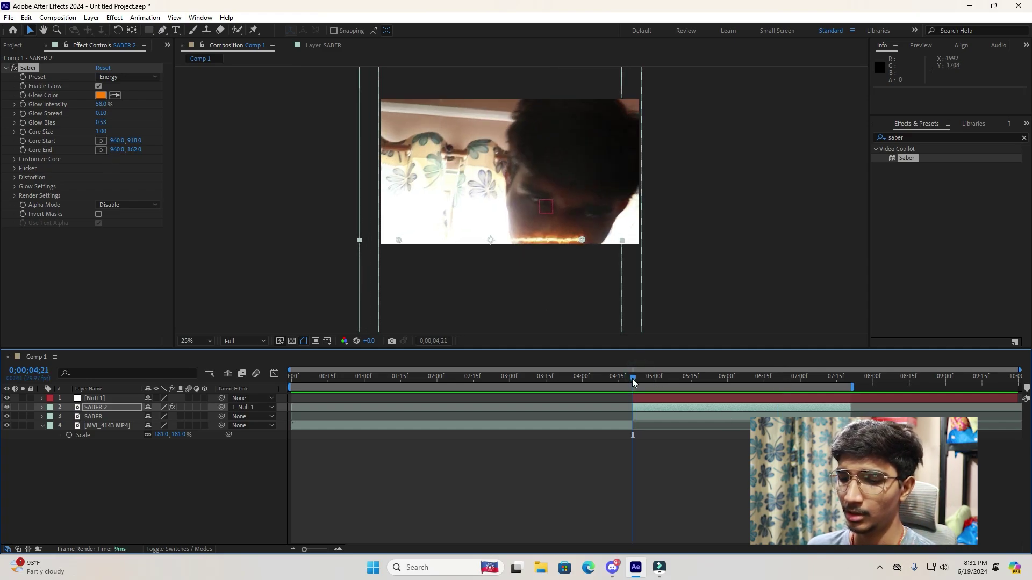
key(Page_Down)
key(Page_Up)
key(Page_Up)
key(Page_Down)
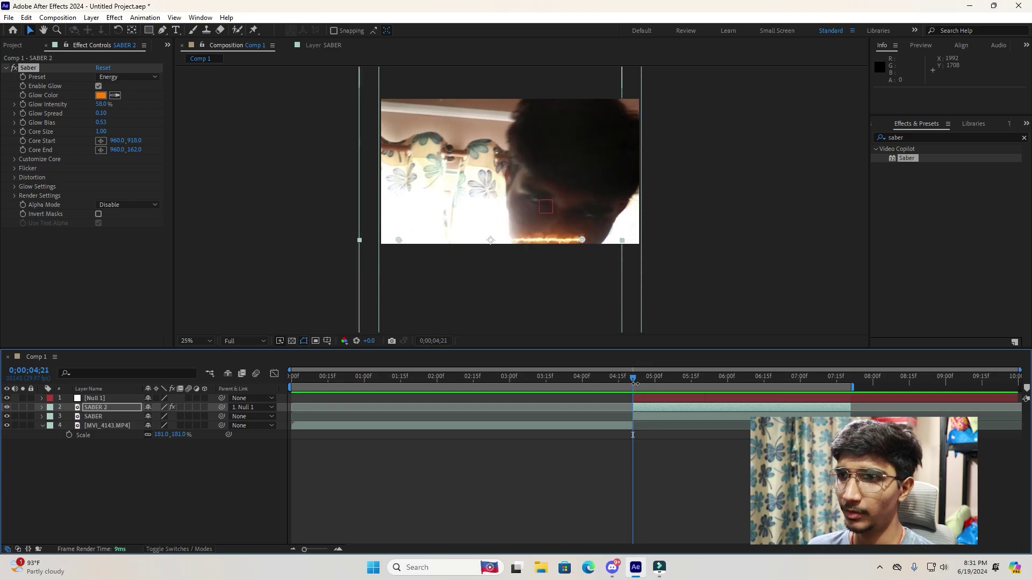
drag(23, 131, 23, 141)
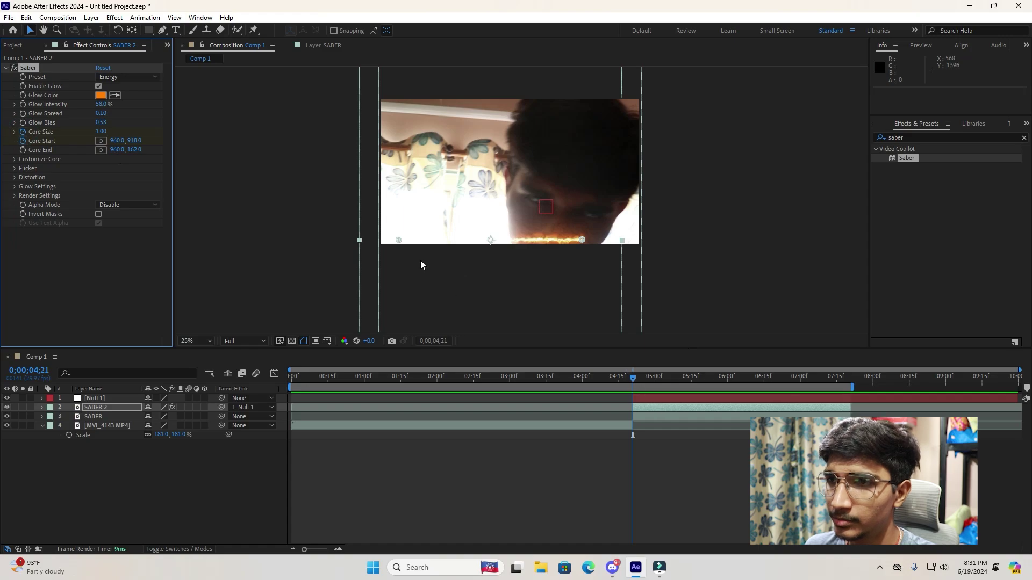
drag(399, 239, 525, 192)
scroll(540, 199, up, 2)
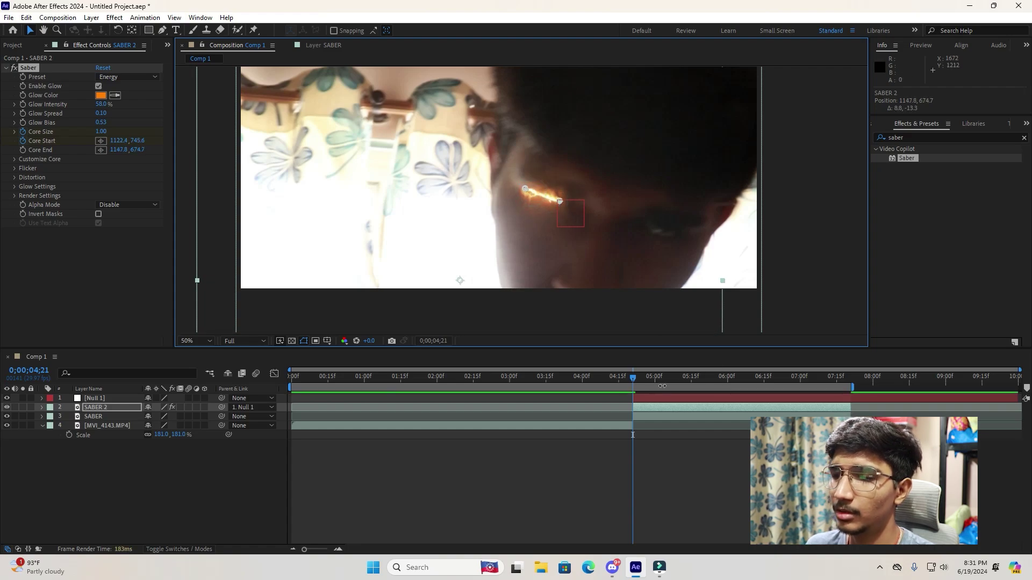
- Refit the beam to the eye at 0;00;04;28, with Core Start at 1122.4, 766.6 and Core End at 1143.4, 683.5
key(Page_Down)
key(Page_Down)
key(Page_Down)
key(Page_Down)
key(Page_Down)
key(Page_Down)
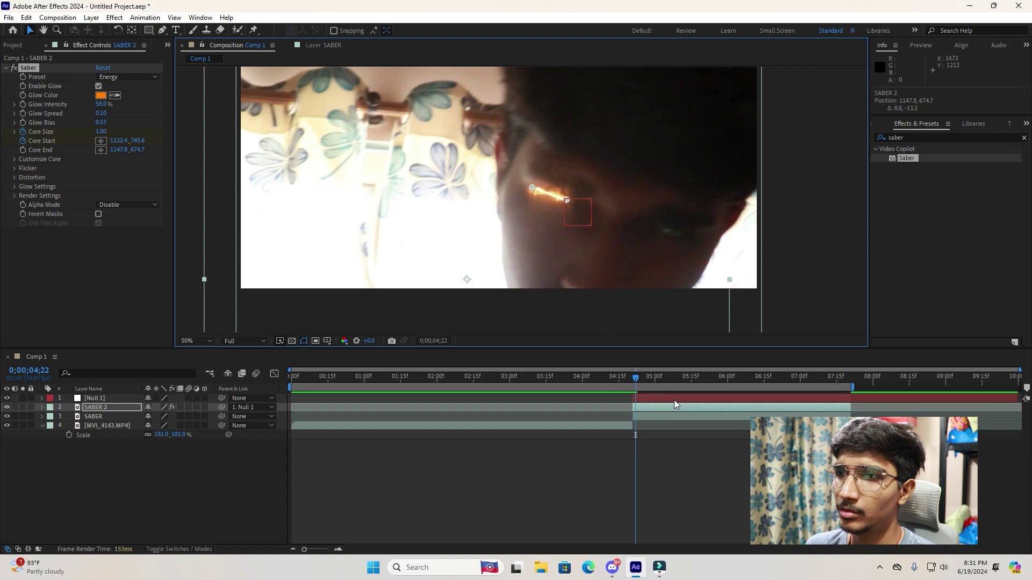
key(Page_Down)
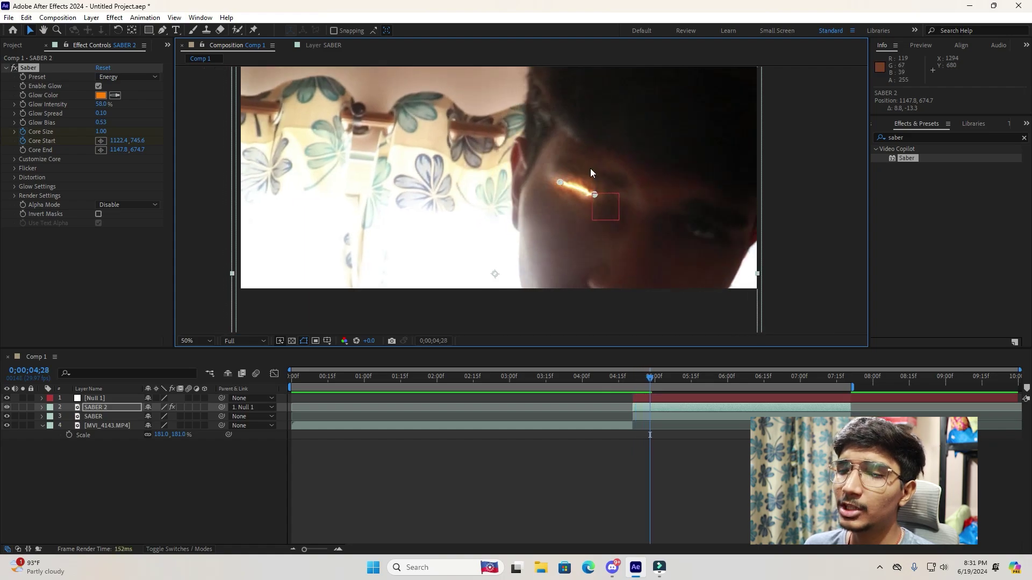
drag(593, 191, 566, 183)
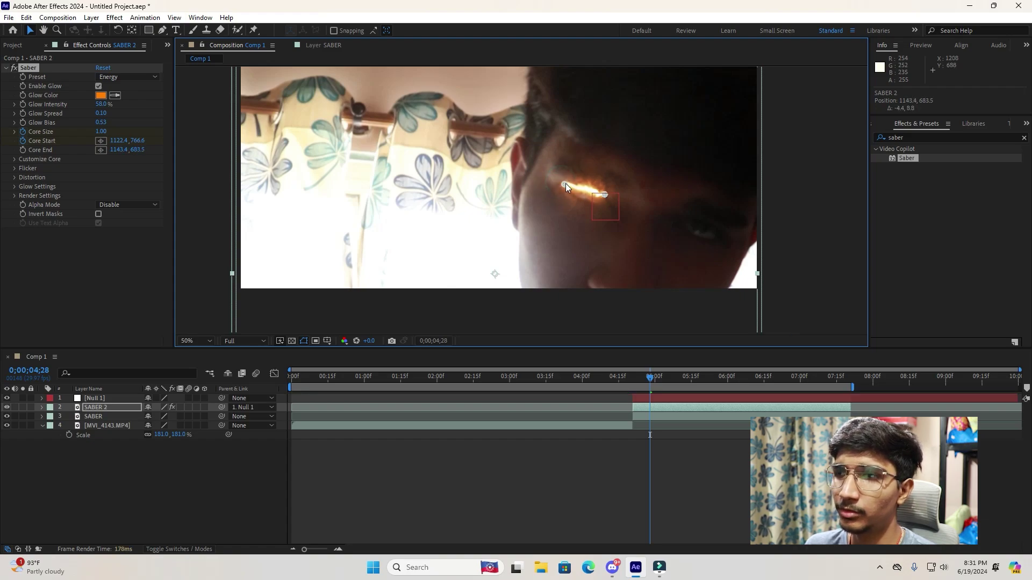
- Realign the Saber's Core Start with the eye at 0;00;05;01 and 0;00;05;02, to 1105.9, 757.8 and 1105.9, 758.9
key(Page_Down)
key(Page_Down)
key(Page_Down)
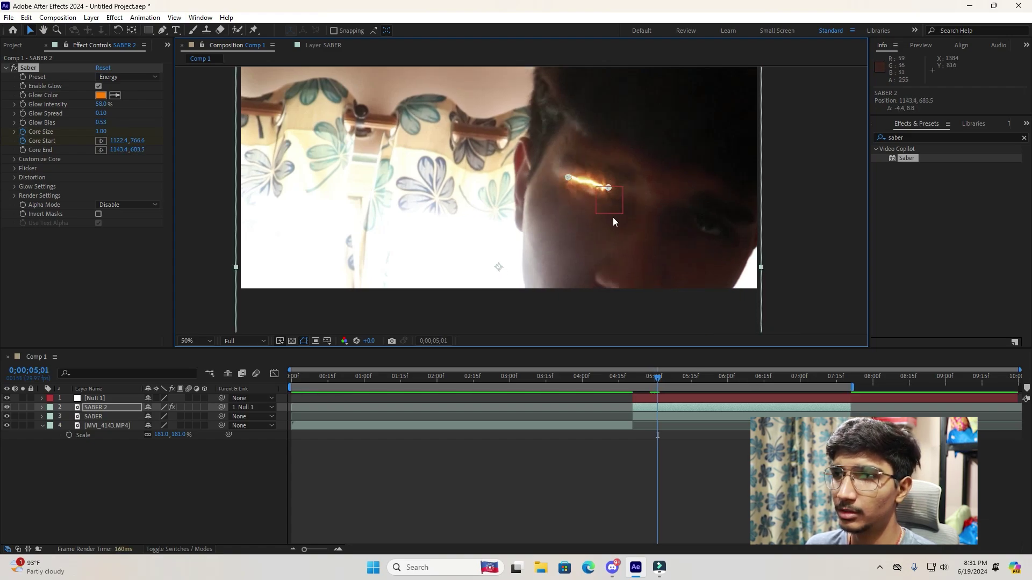
drag(608, 191, 604, 195)
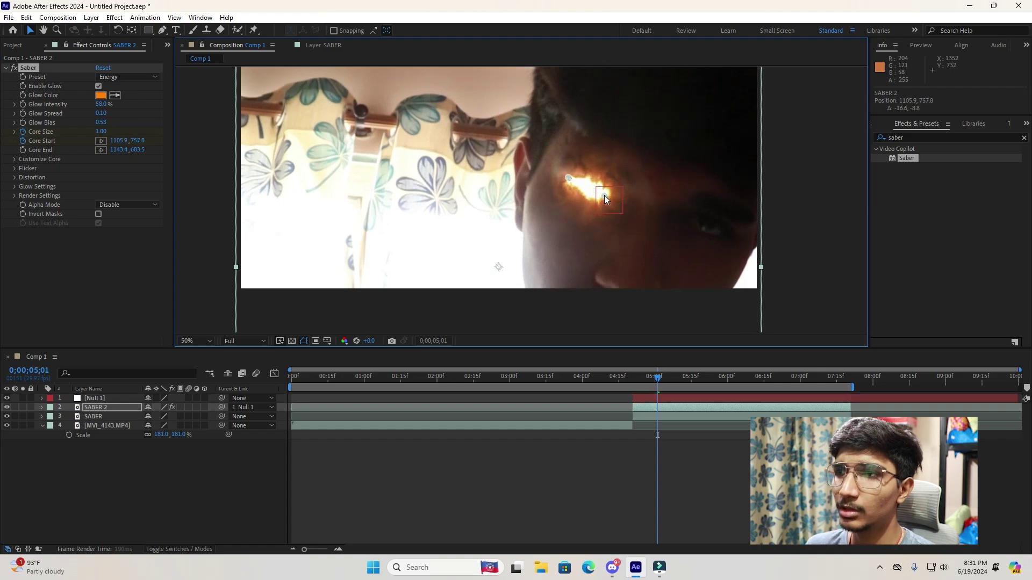
key(Page_Down)
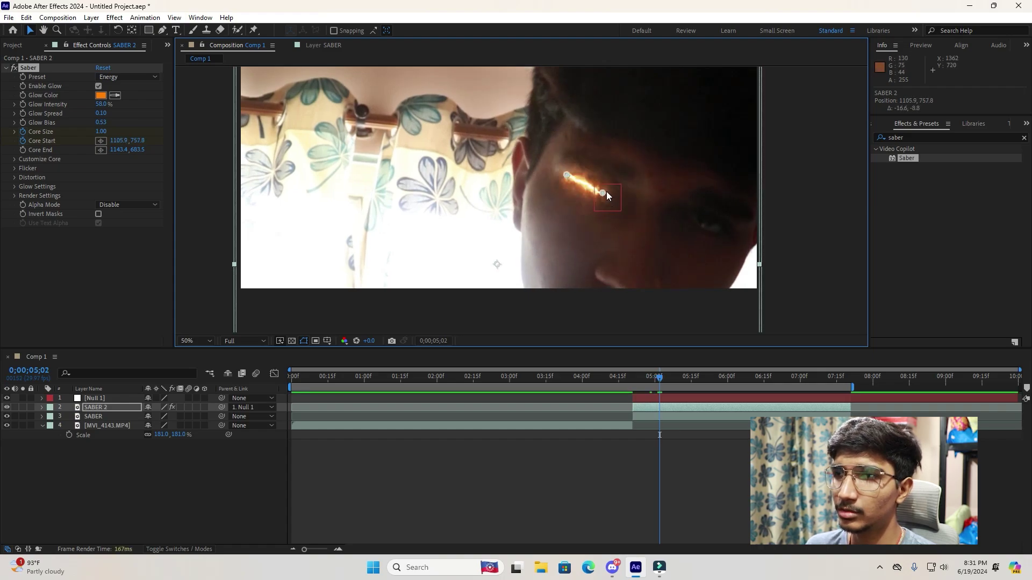
drag(602, 193, 599, 193)
key(Page_Down)
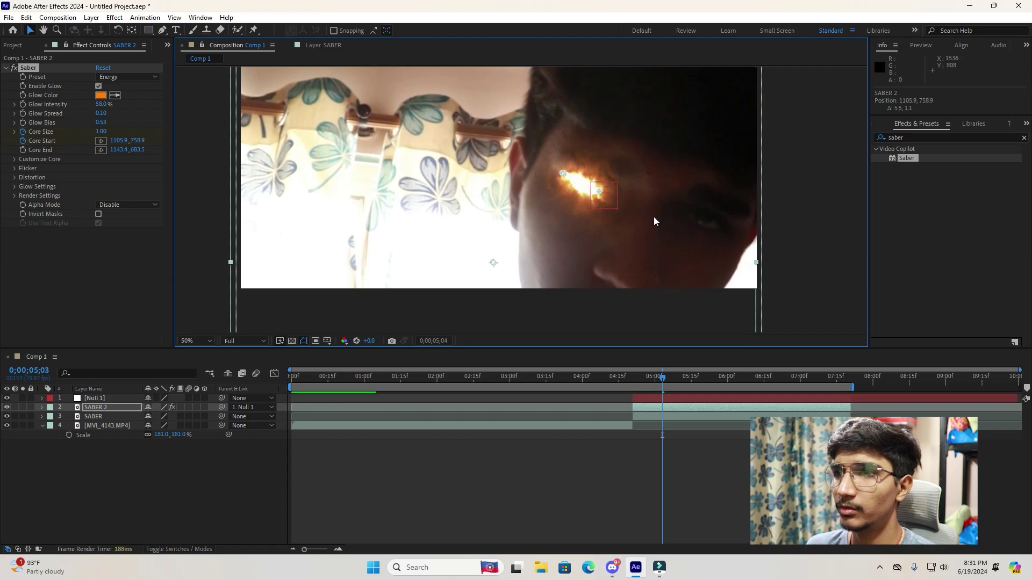
- Keep the beam on the eye through 0;00;05;07, moving Core Start to 1104.8, 798.7 and Core End to 1131.3, 722.2
key(Page_Down)
drag(595, 189, 583, 177)
key(Page_Down)
key(Page_Down)
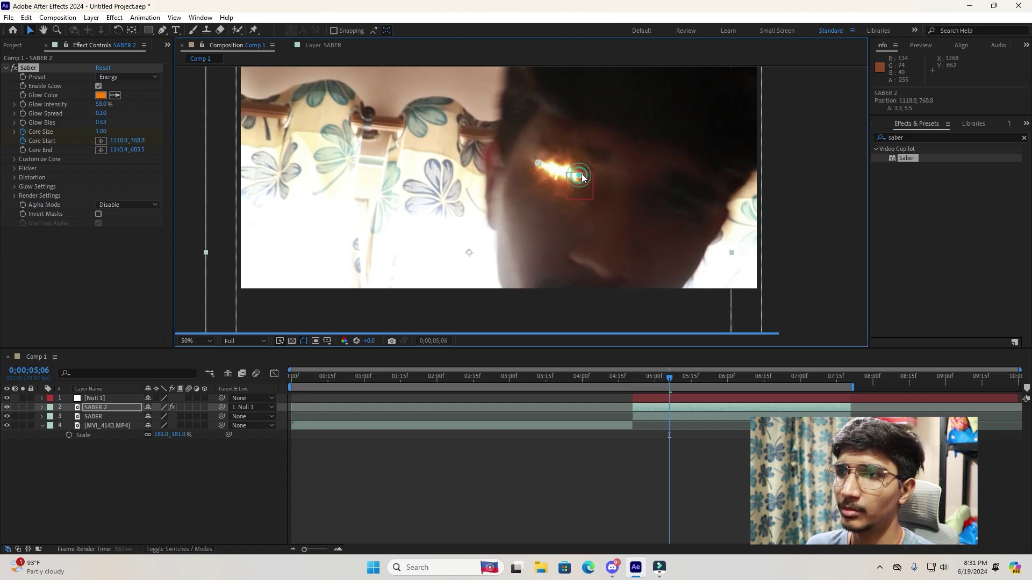
key(Page_Down)
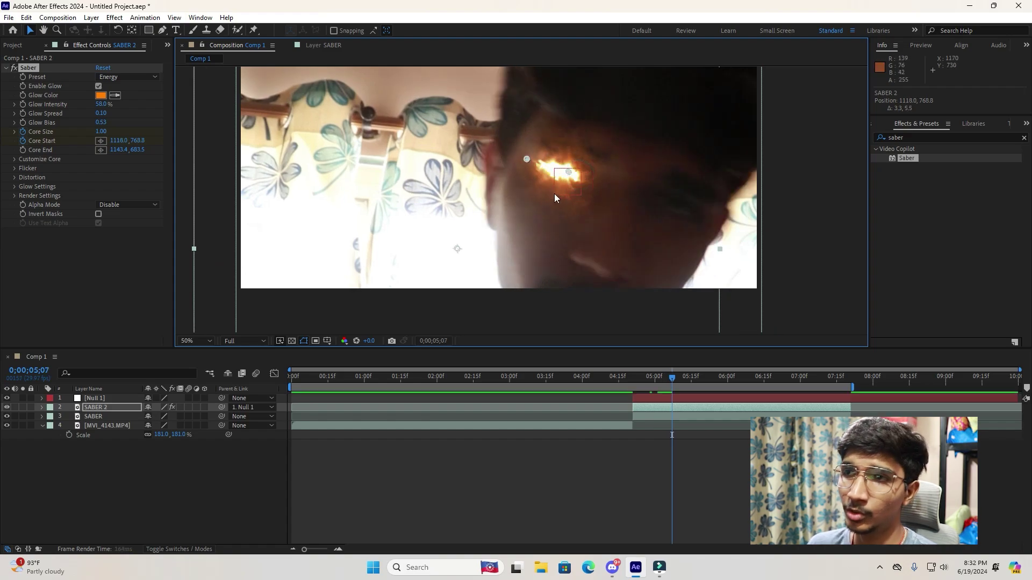
mouse_move(567, 172)
mouse_down()
mouse_move(576, 173)
mouse_move(537, 158)
mouse_move(582, 177)
mouse_up()
key(ctrl+z)
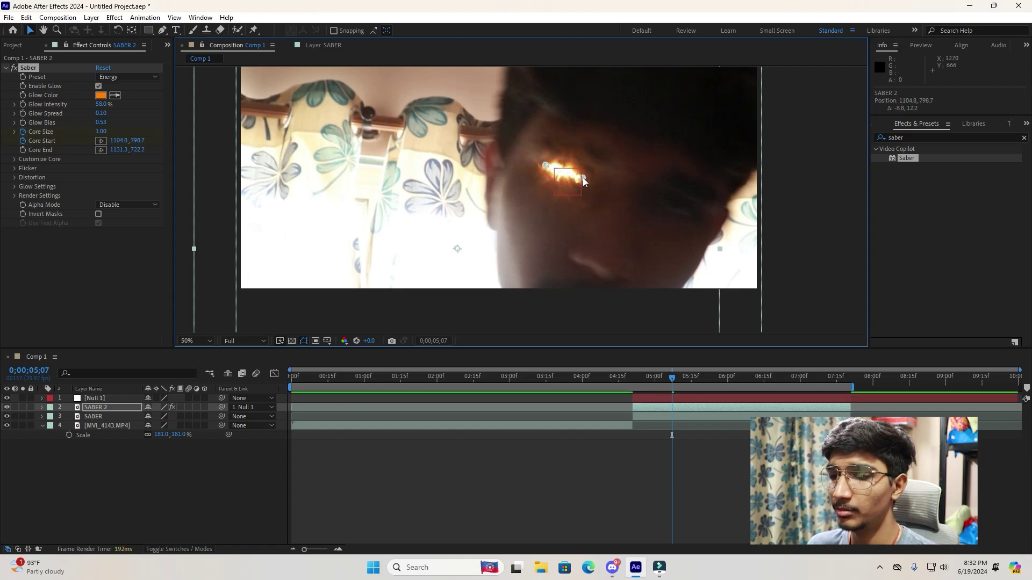
- Refit the beam to the eye from 0;00;05;08 to 0;00;05;11, ending with Core Start at 1110.3, 765.5 and Core End at 1124.6, 700.1
key(Page_Down)
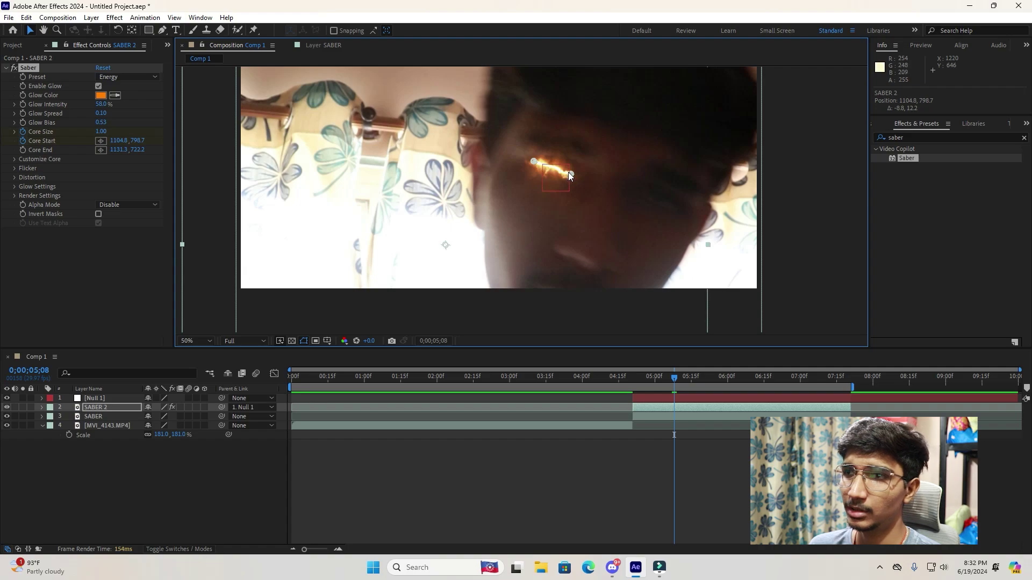
drag(569, 172, 563, 176)
key(Page_Down)
key(Page_Down)
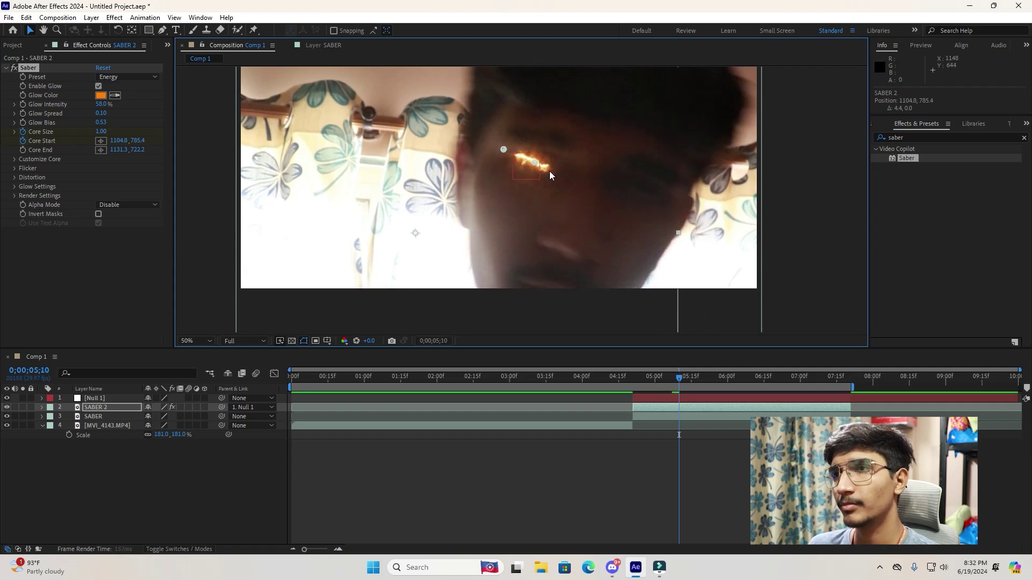
drag(534, 165, 480, 146)
key(Page_Down)
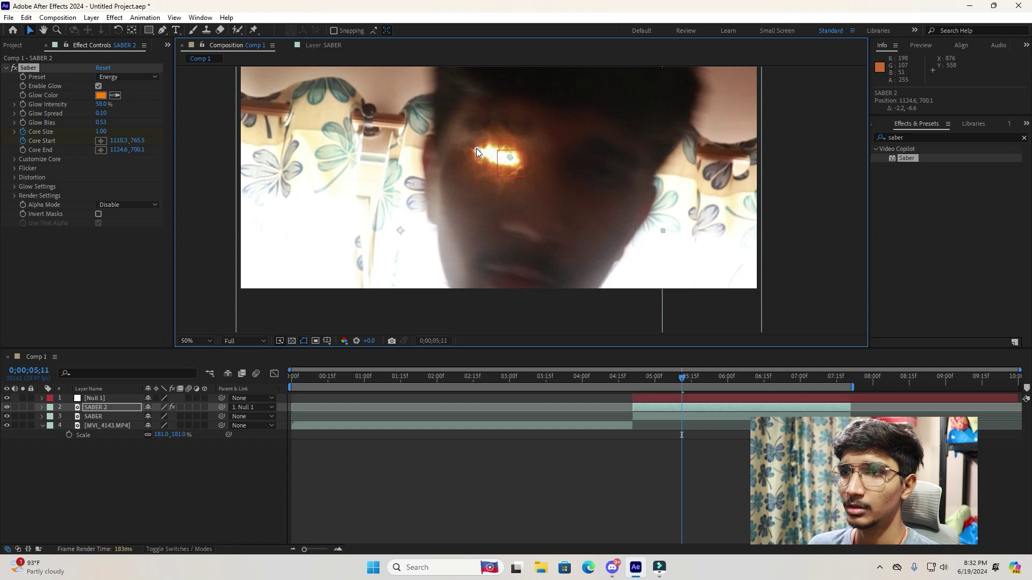
- Adjust the beam frame by frame up to 0;00;05;18, with Core Start at 1118.0, 746.7 and Core End at 1126.9, 694.6
key(Page_Down)
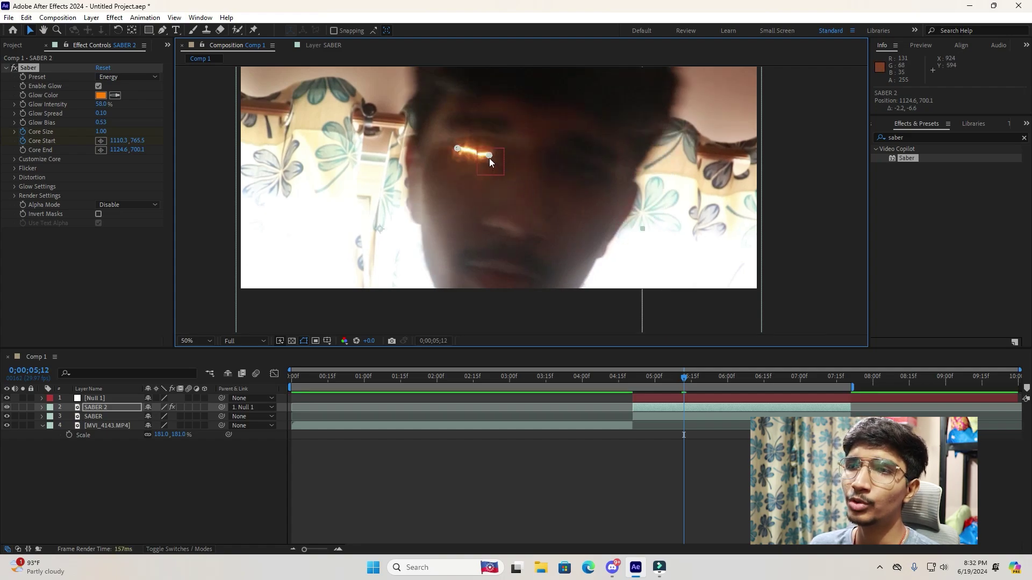
drag(457, 149, 399, 140)
key(Page_Down)
key(Page_Down)
key(Page_Down)
key(Page_Down)
key(Page_Down)
key(Page_Down)
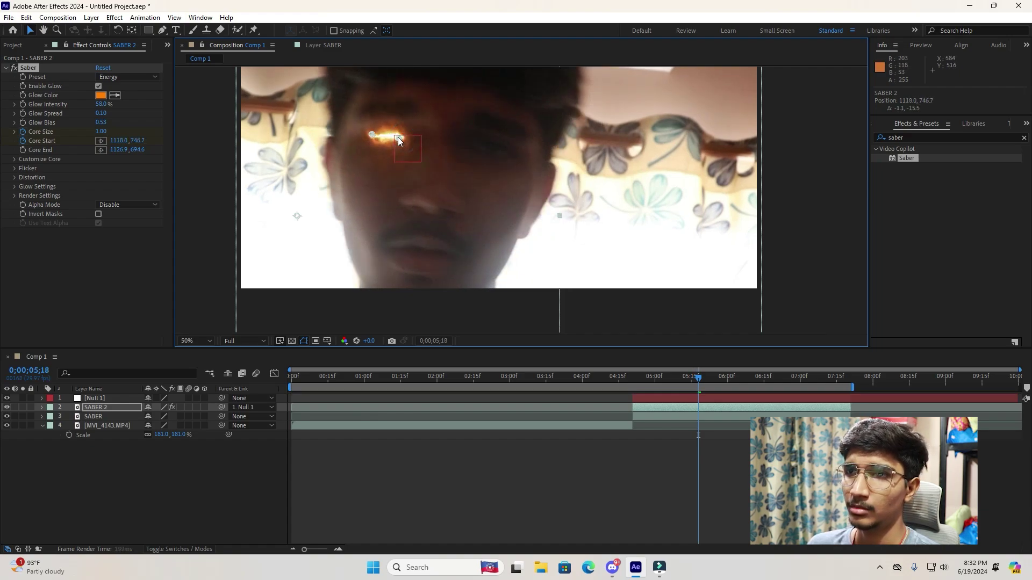
- Extend the beam across the eye at 0;00;05;19 by moving Core Start to 1114.7, 789.8
key(Page_Down)
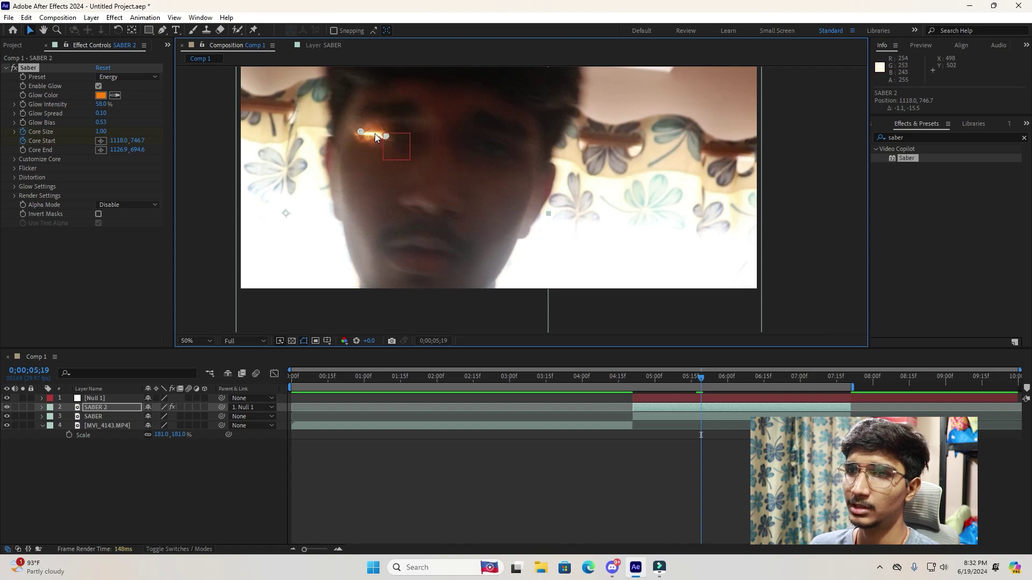
drag(386, 134, 407, 137)
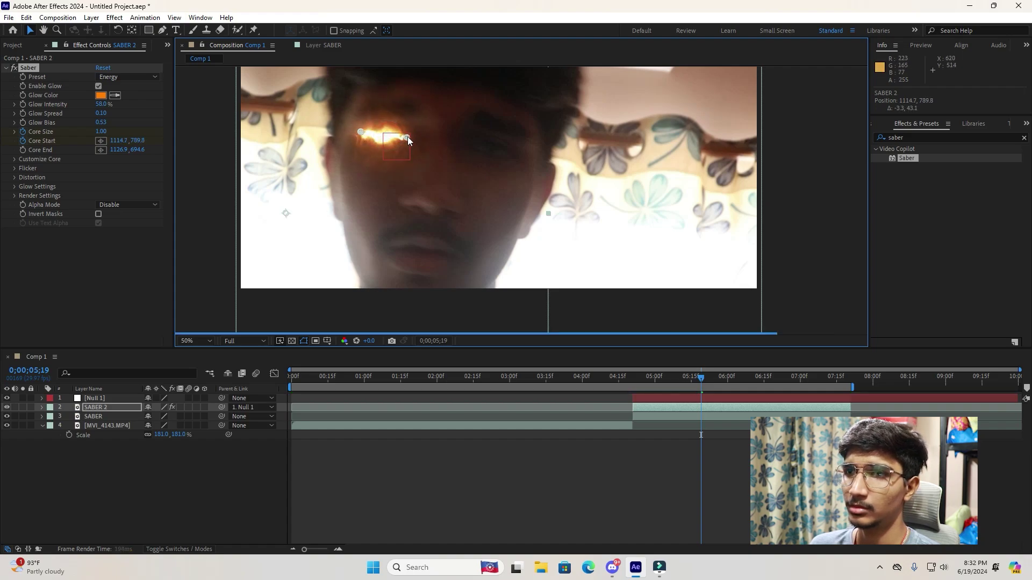
key(Page_Down)
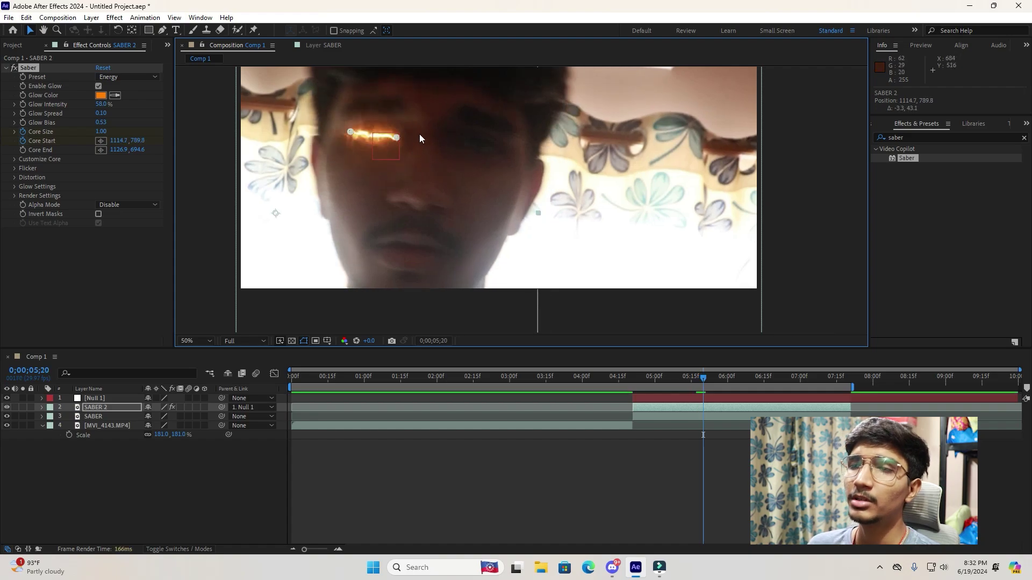
- Nudge Null 1 at 0;00;05;20 to about 510.7, 498.1, and reselect the SABER 2 layer
click(112, 400)
drag(383, 156, 389, 155)
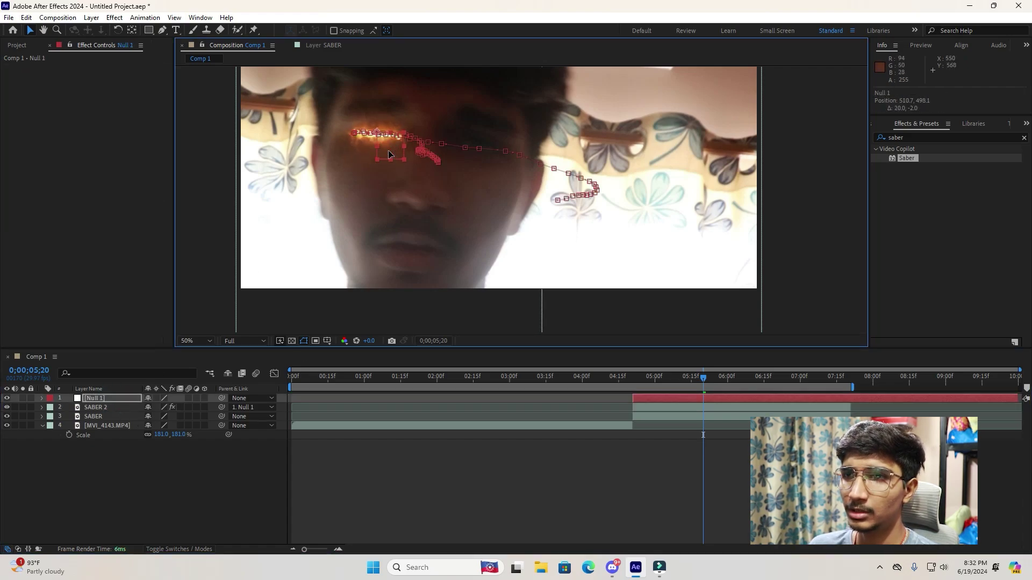
click(121, 407)
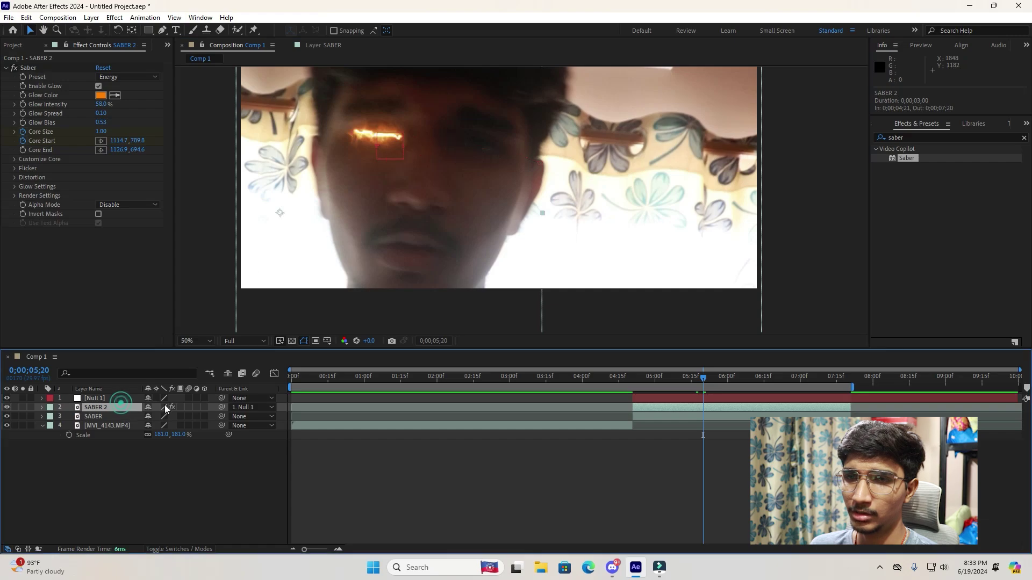
- Reposition the Saber's Core Start on the eye, to 1116.9, 796.5 at 0;00;05;22 and 1128.0, 769.9 at 0;00;06;02
click(730, 413)
click(731, 409)
key(ctrl+Right)
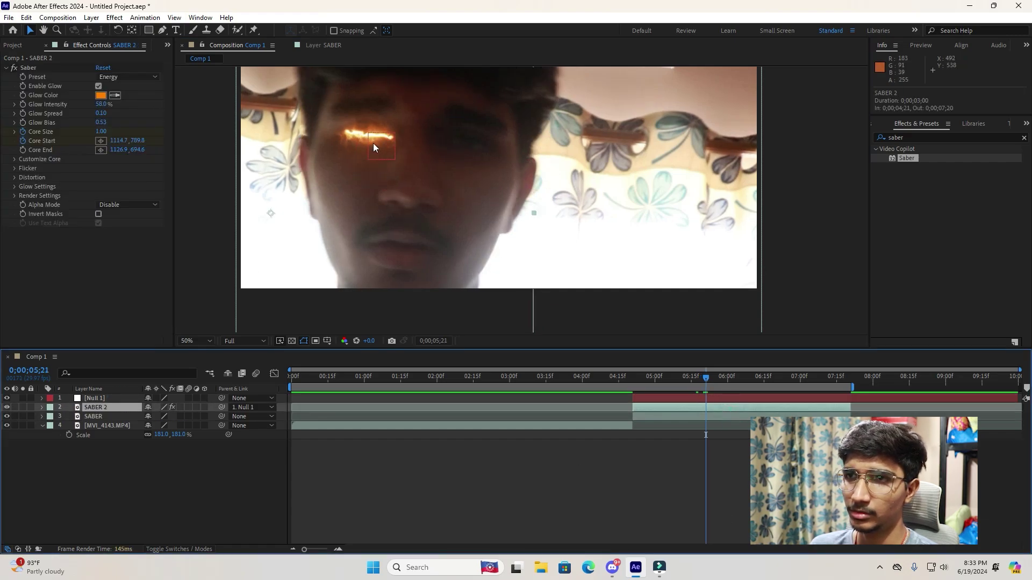
click(51, 67)
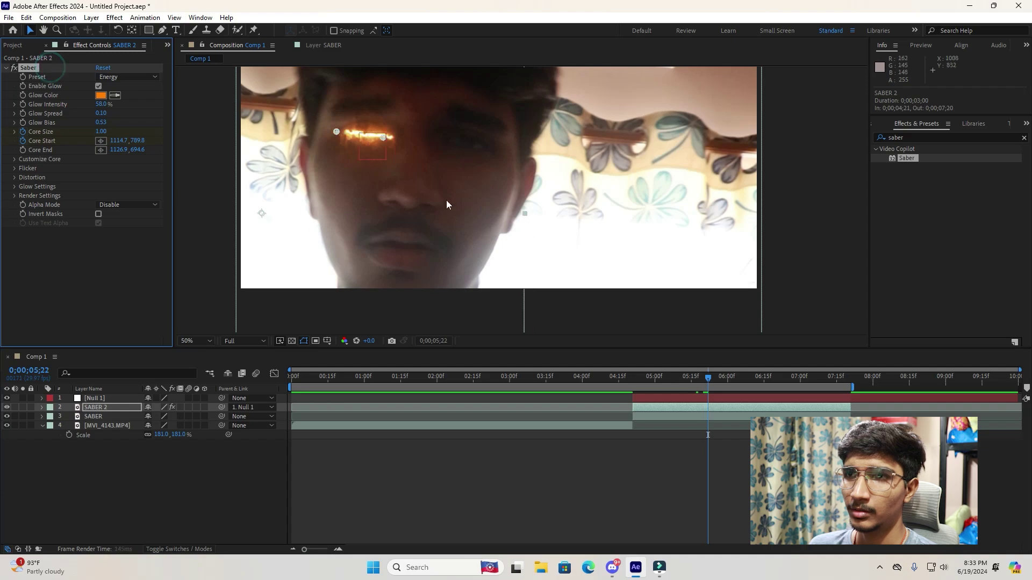
key(ctrl+Right)
click(383, 137)
drag(383, 136, 387, 139)
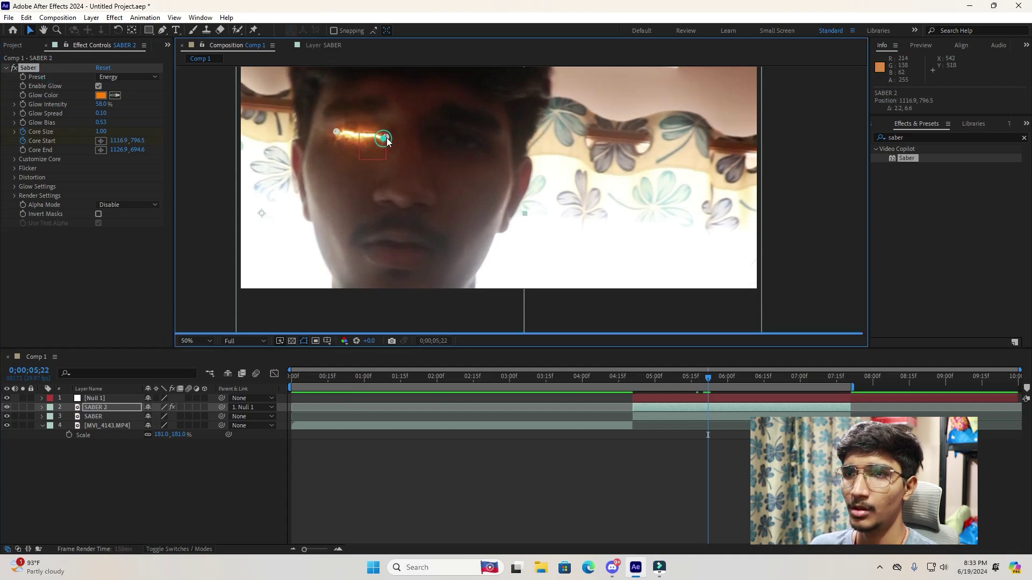
drag(709, 378, 737, 380)
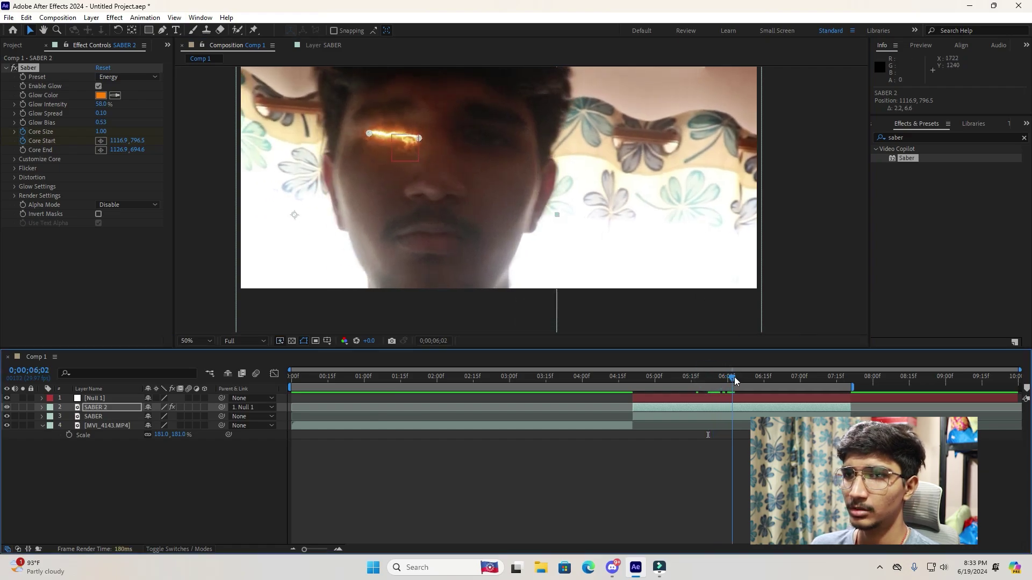
drag(418, 136, 398, 135)
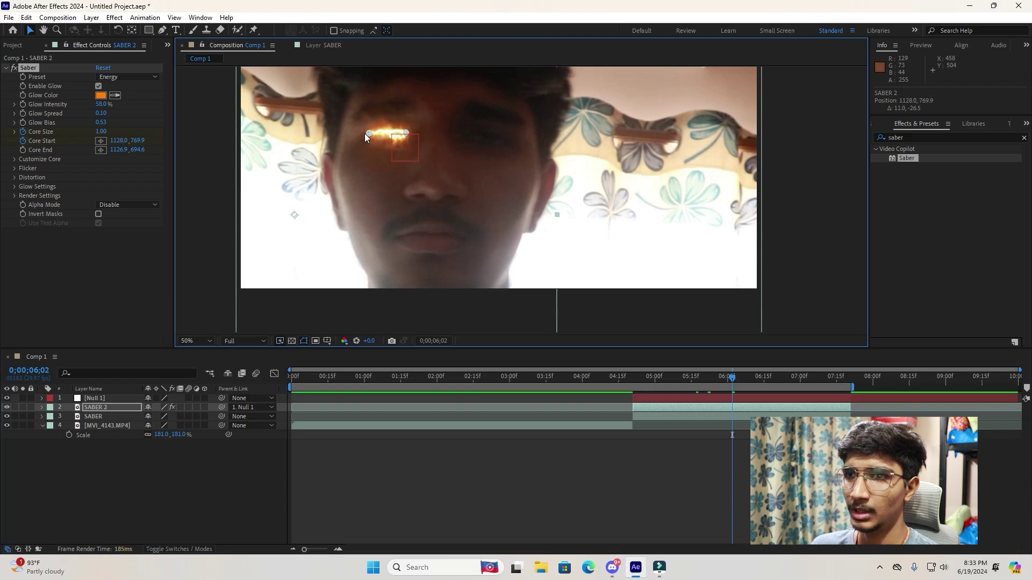
- Preview the beam from 0;00;04;20 and lower the composition preview resolution to Quarter
click(631, 377)
key(space)
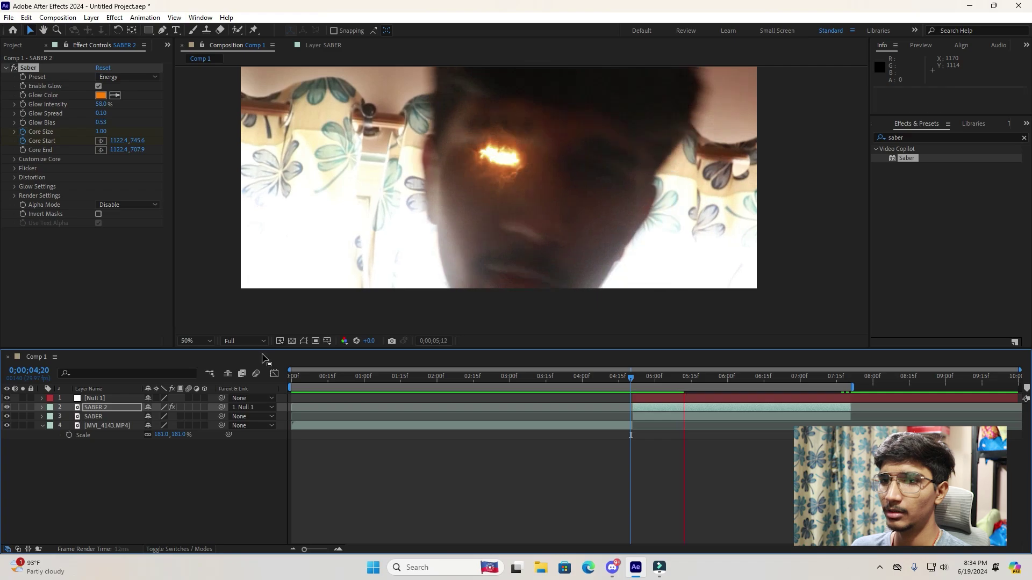
click(242, 340)
click(243, 402)
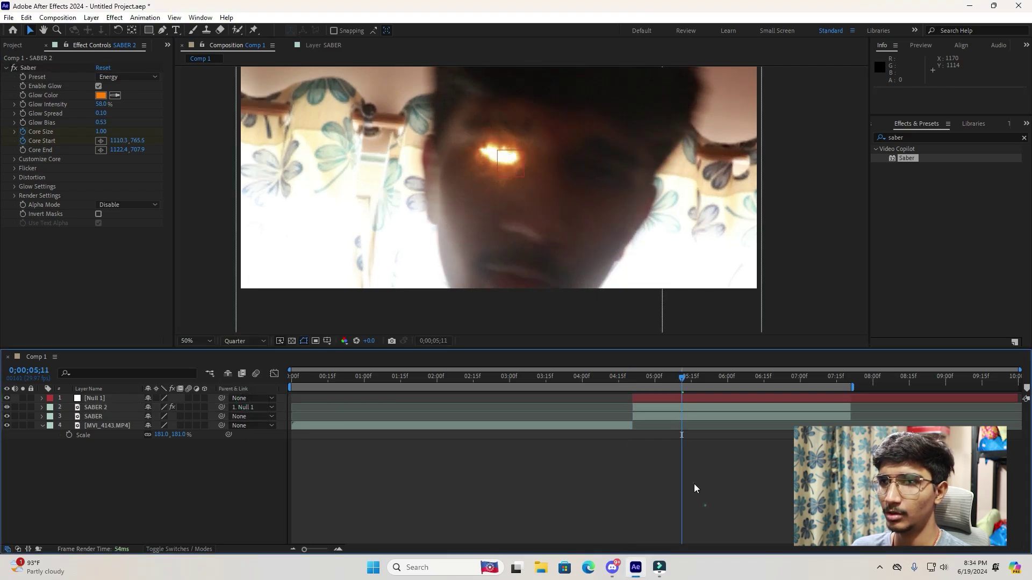
click(704, 505)
- Play the composition from 0;00;04;22 to check the beam's alignment with the eye, up close and in the full frame
click(635, 380)
key(space)
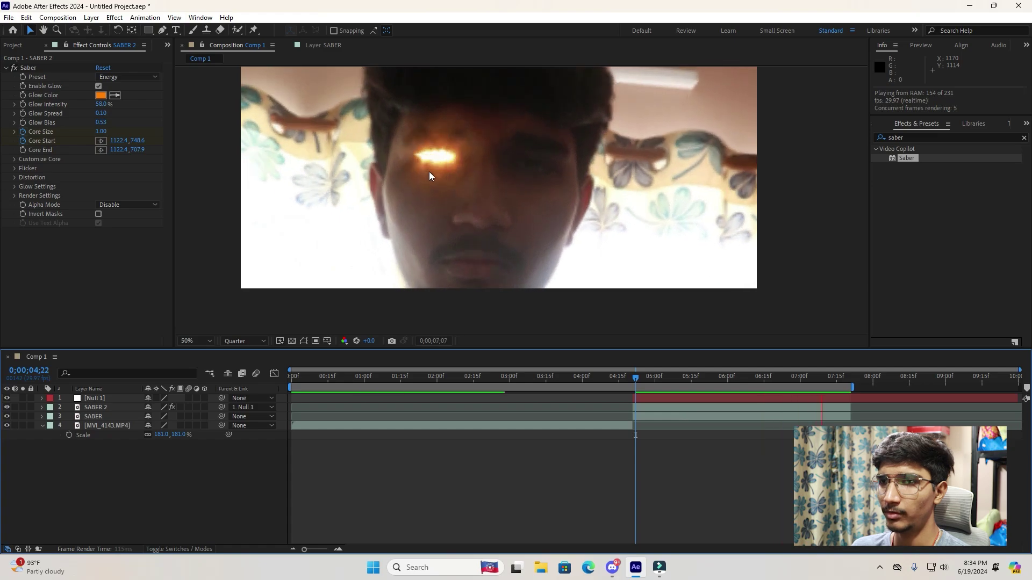
scroll(479, 168, down, 2)
scroll(522, 200, up, 2)
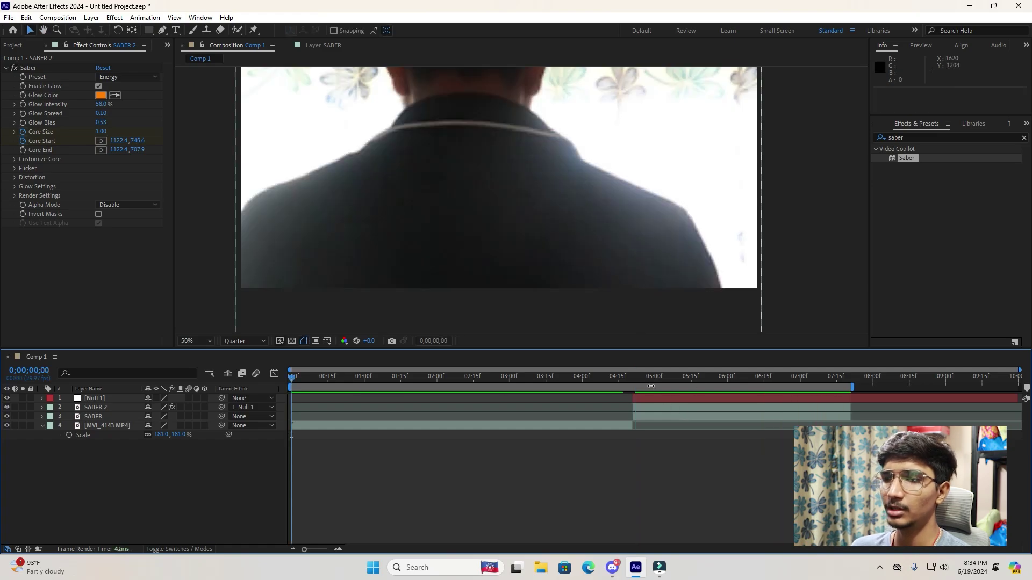
click(635, 380)
scroll(525, 199, down, 2)
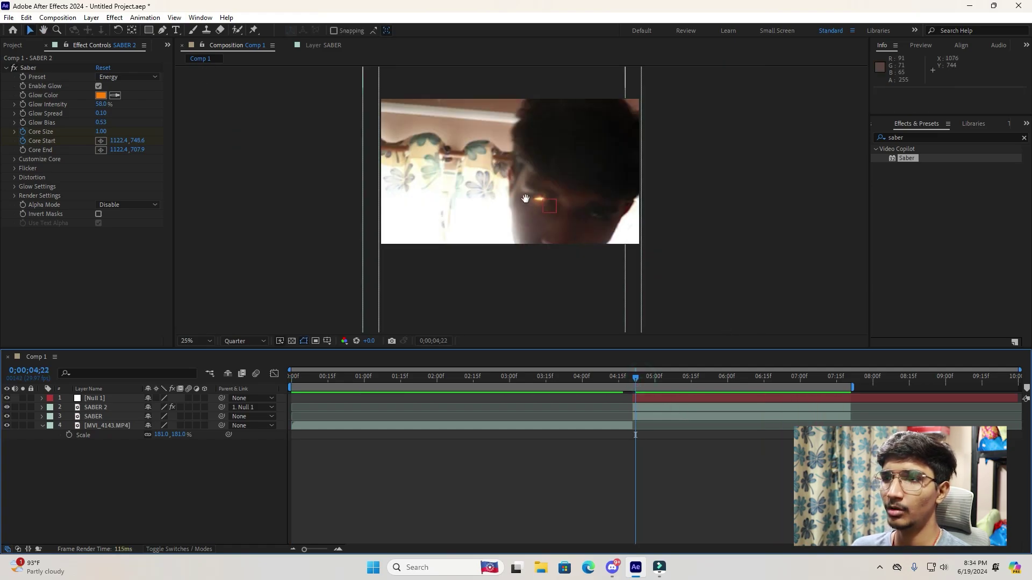
key(space)
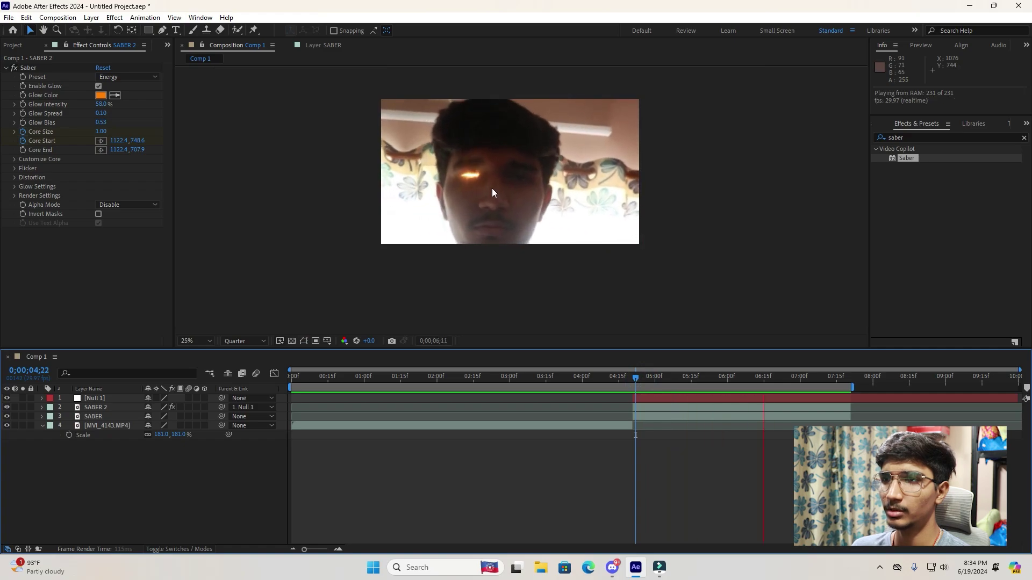
key(space)
- Replay the eye beam from around 0;00;04;24 and stop the preview at 0;00;05;25
click(647, 378)
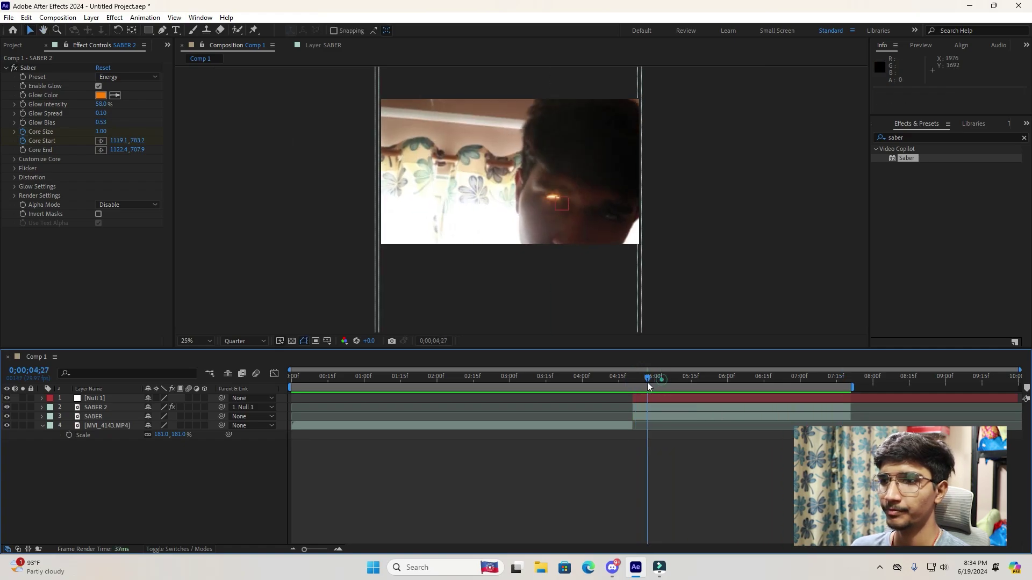
click(646, 379)
key(space)
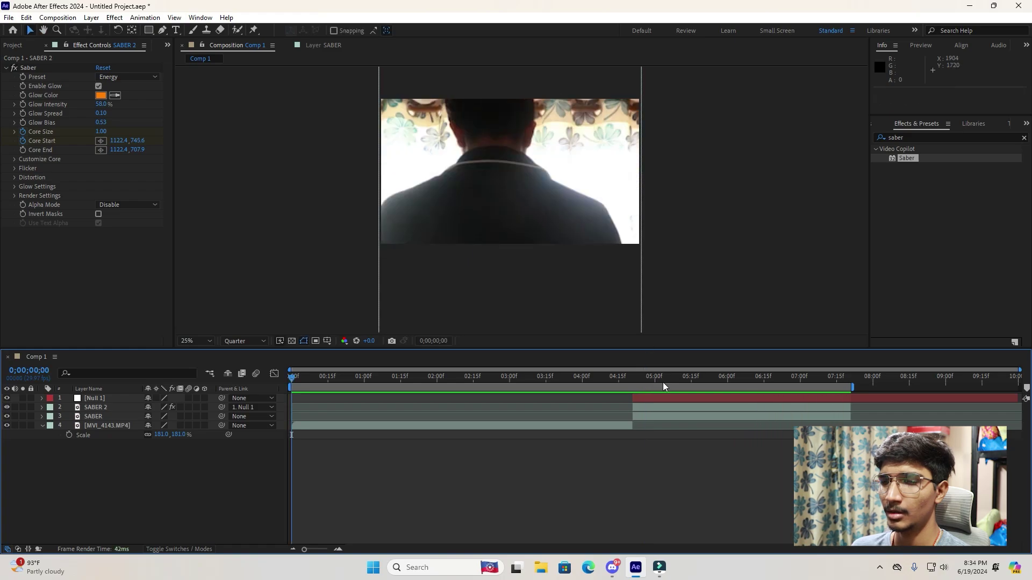
click(642, 380)
key(space)
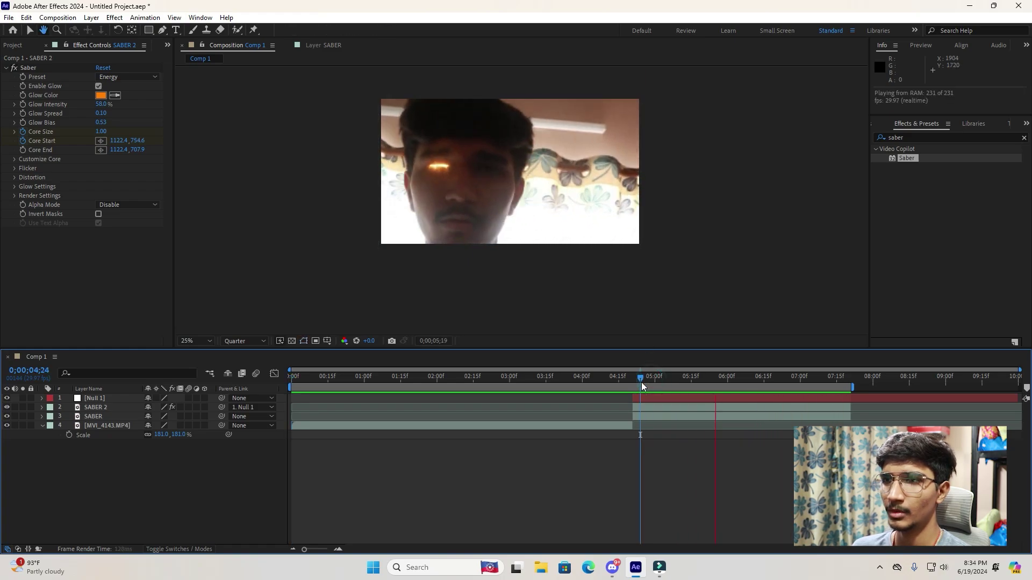
key(space)
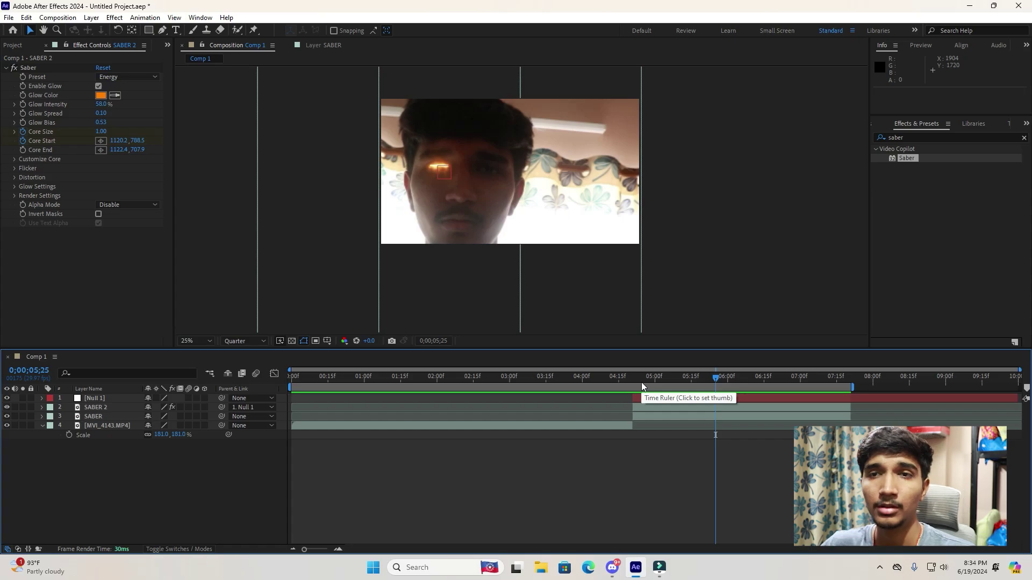